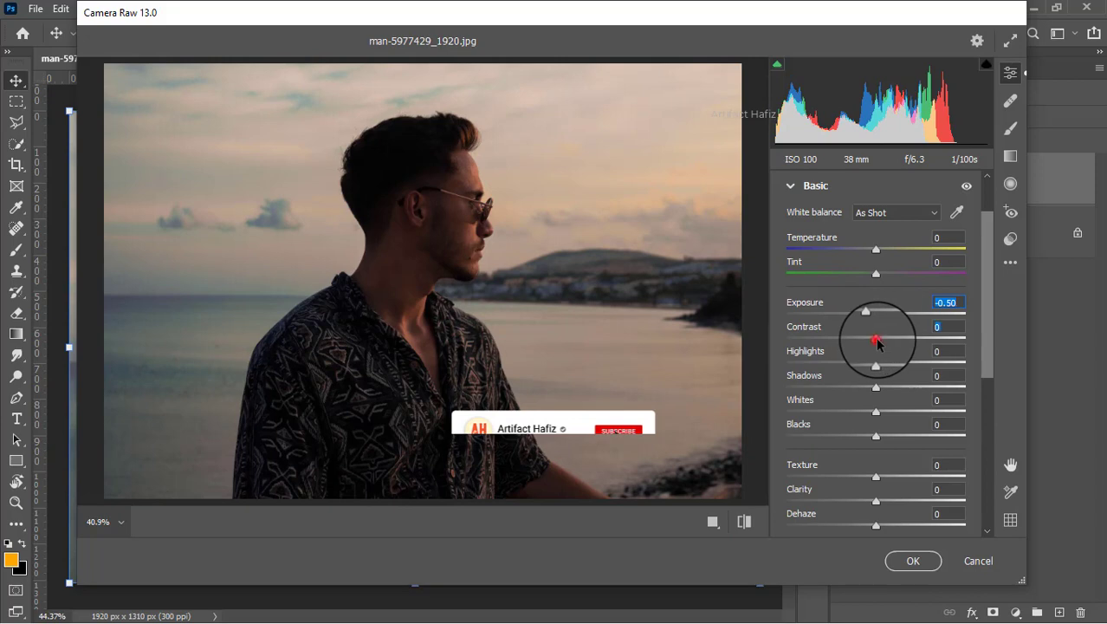
Step: Set Contrast to +5, Highlights +9, Shadows +21, Whites +41, Blacks +18 and Texture -19 in the Basic adjustments
drag(878, 343, 895, 438)
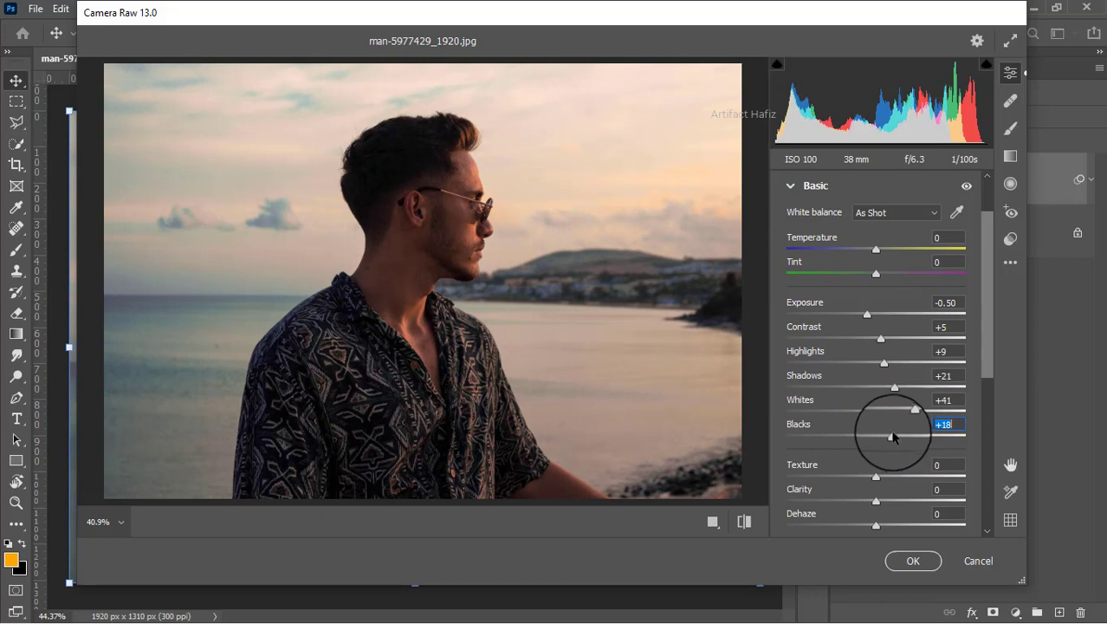
drag(873, 475, 855, 479)
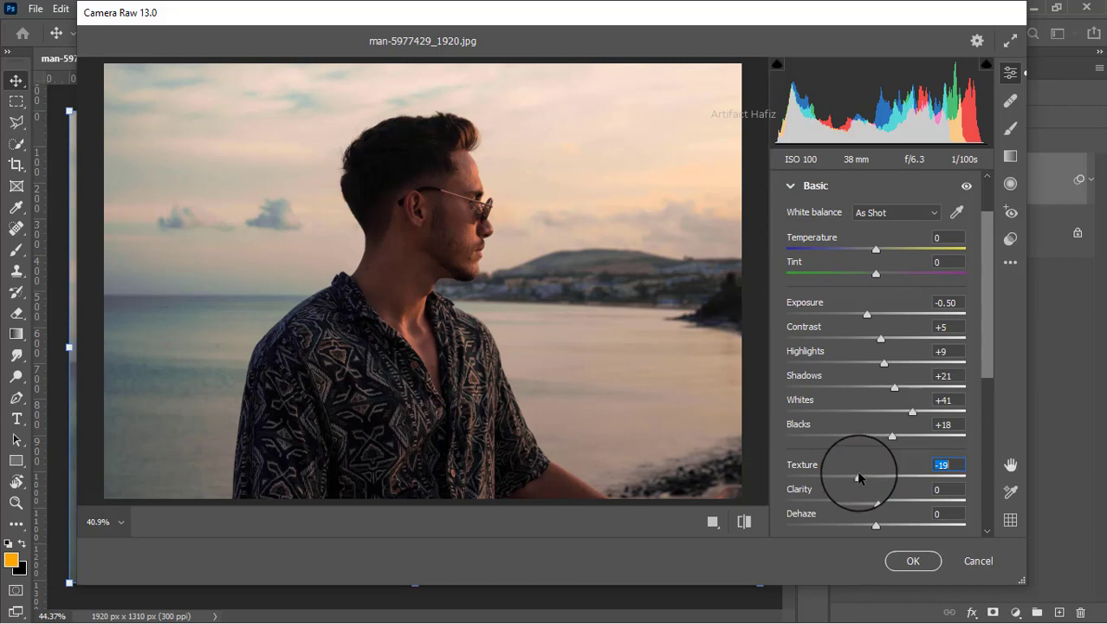
click(876, 502)
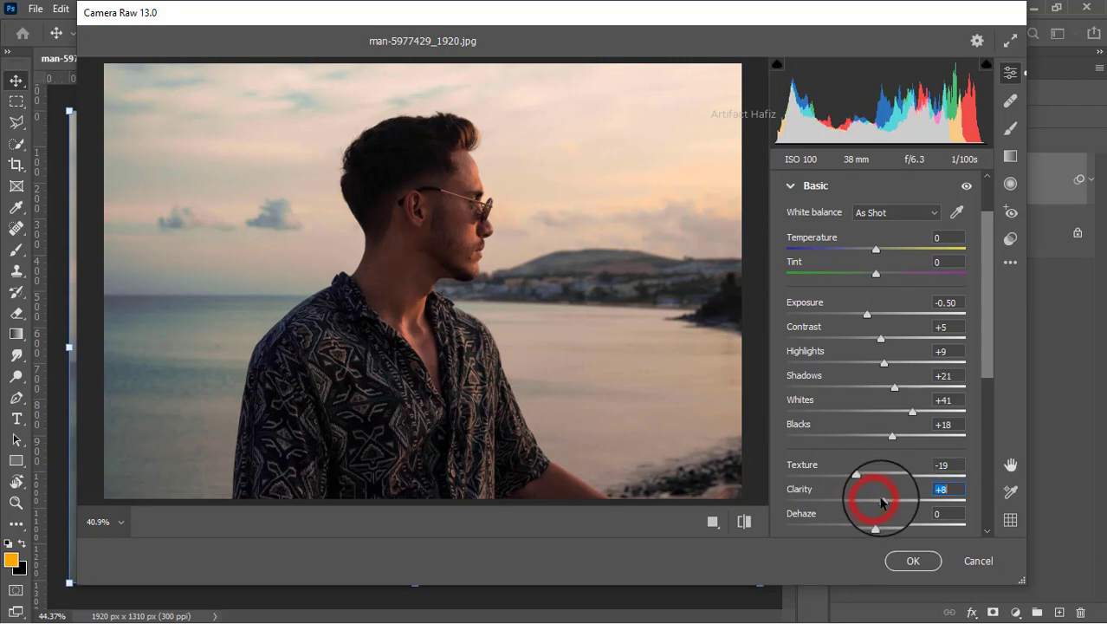
Step: Raise the black point of the main point curve to output 10 and of the red channel curve to output 2
scroll(909, 432, down, 5)
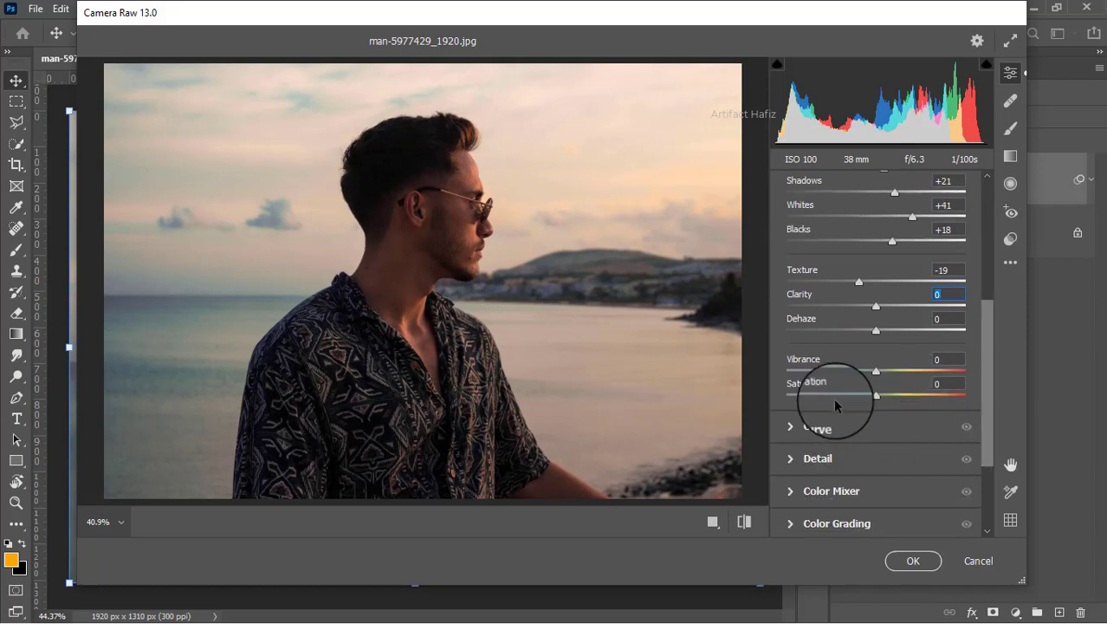
click(785, 427)
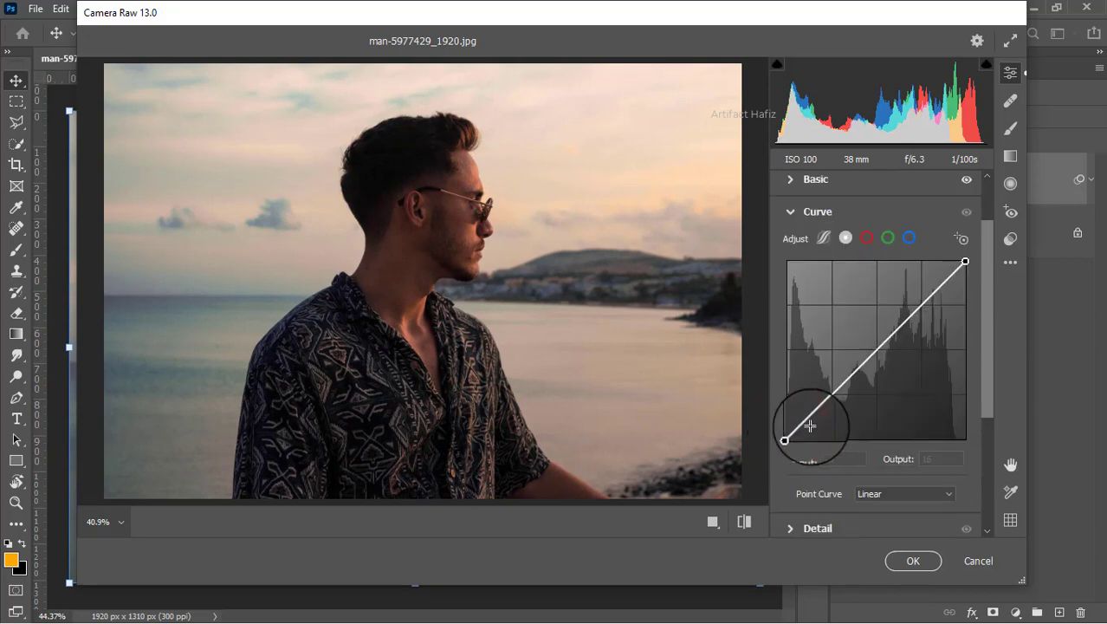
drag(786, 439, 790, 431)
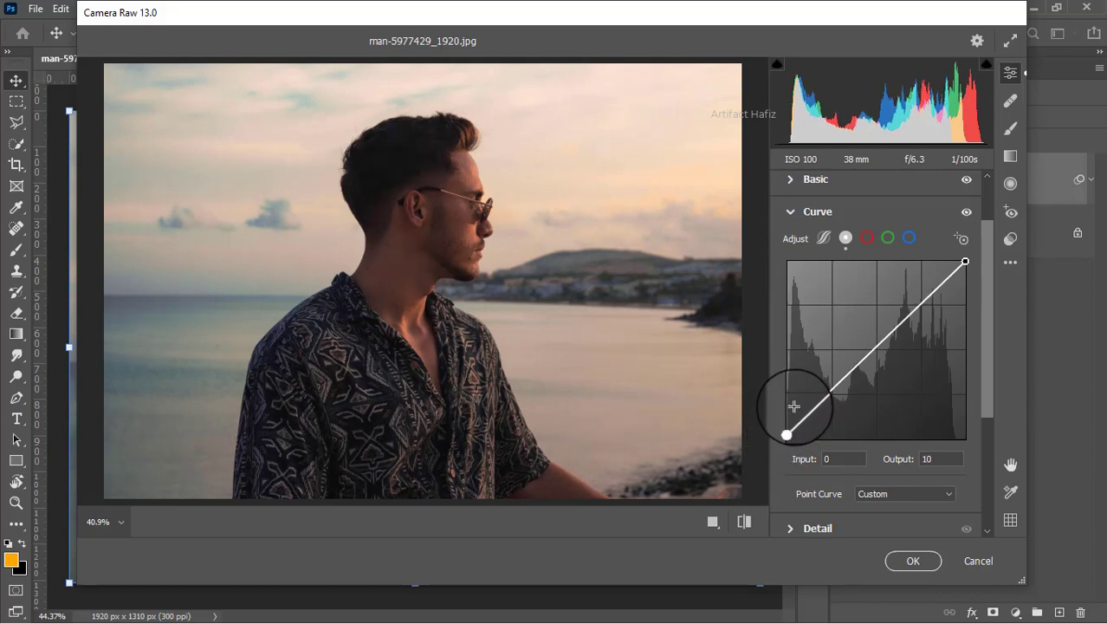
click(866, 239)
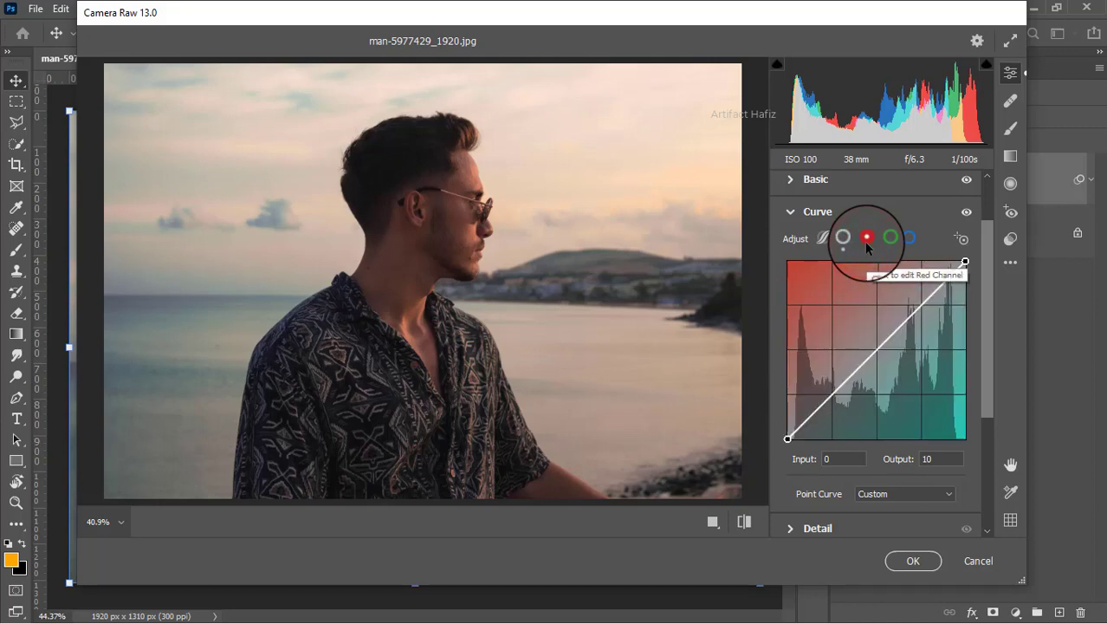
drag(787, 439, 789, 437)
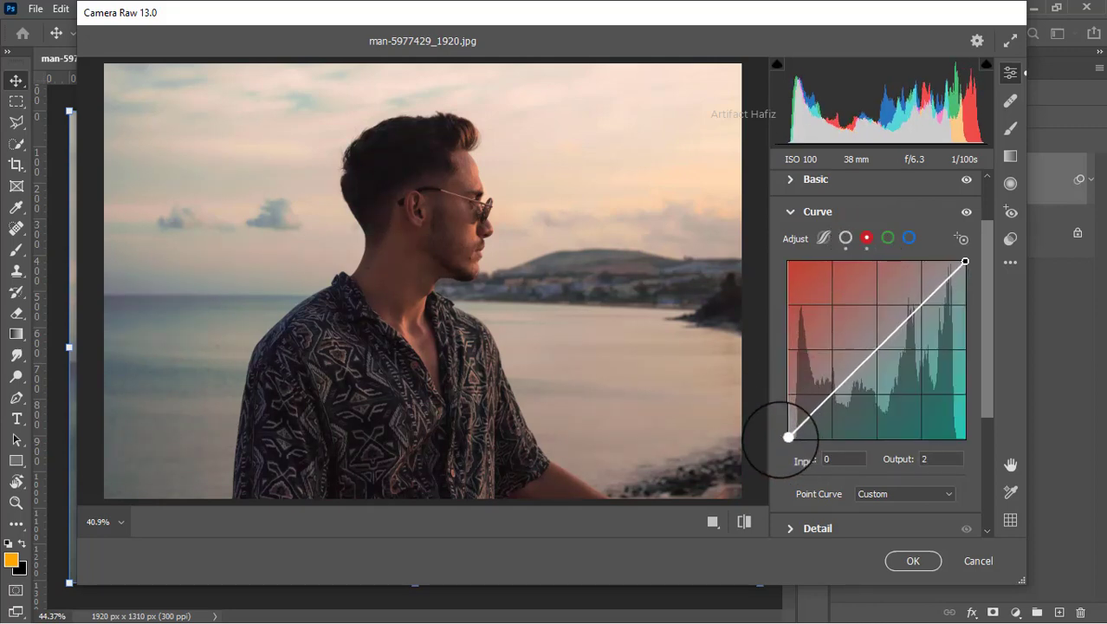
Step: Set the blue channel curve's black point to input 0 and output 1
click(895, 237)
click(908, 240)
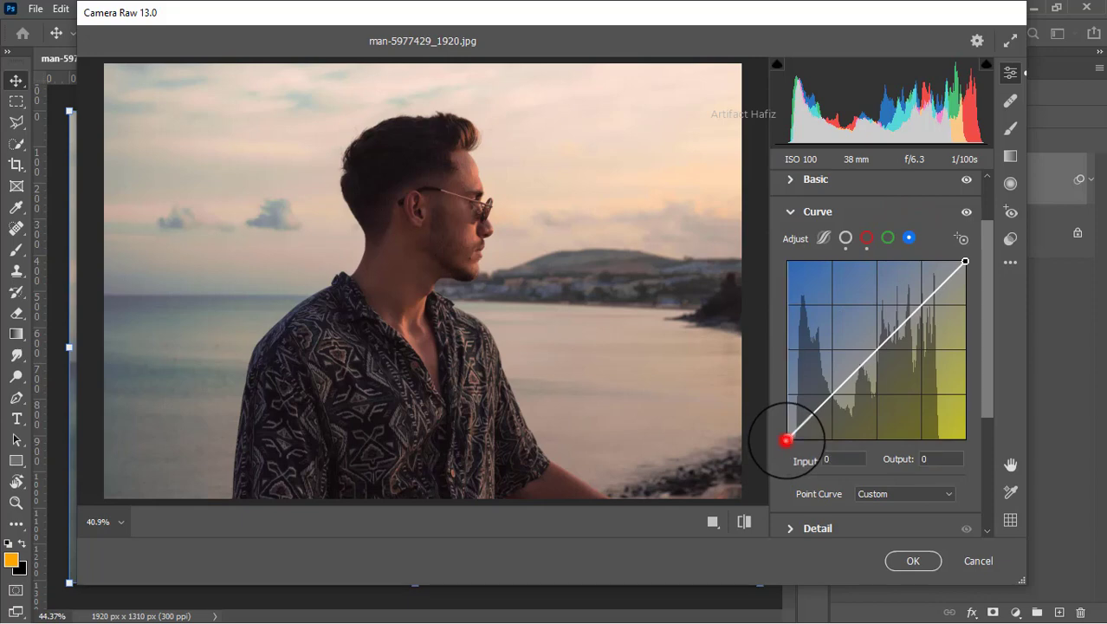
drag(786, 440, 788, 439)
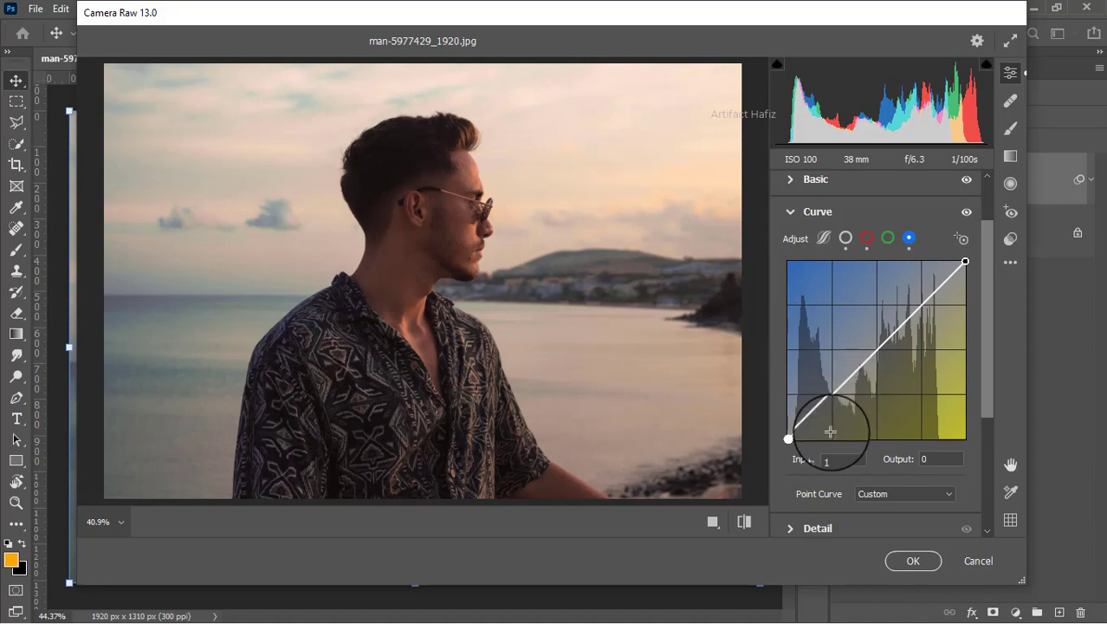
scroll(884, 325, down, 3)
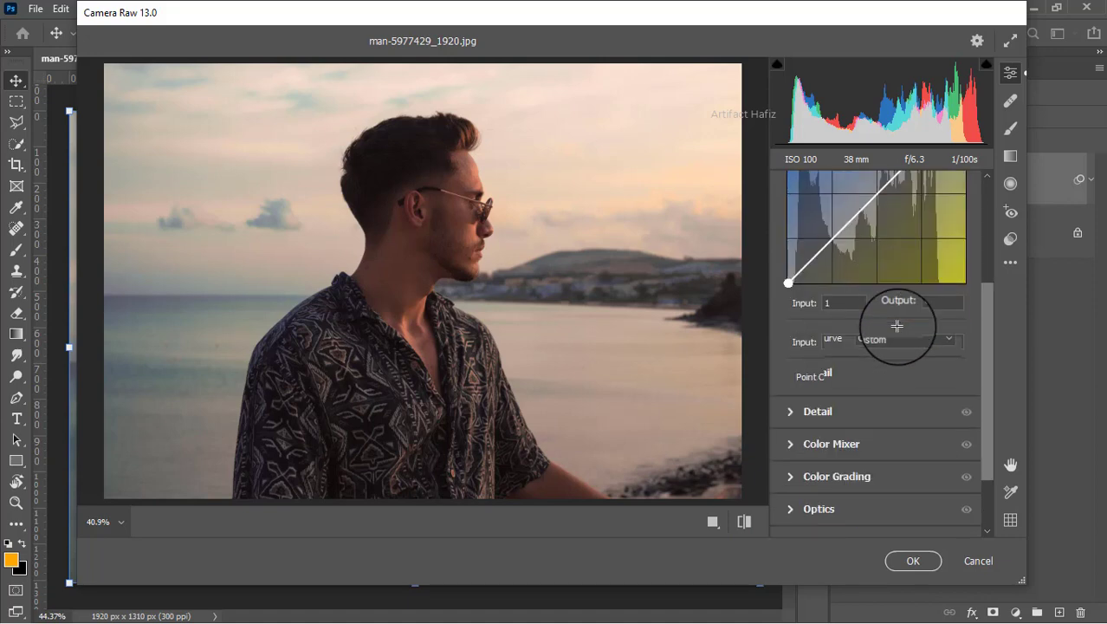
scroll(889, 324, up, 1)
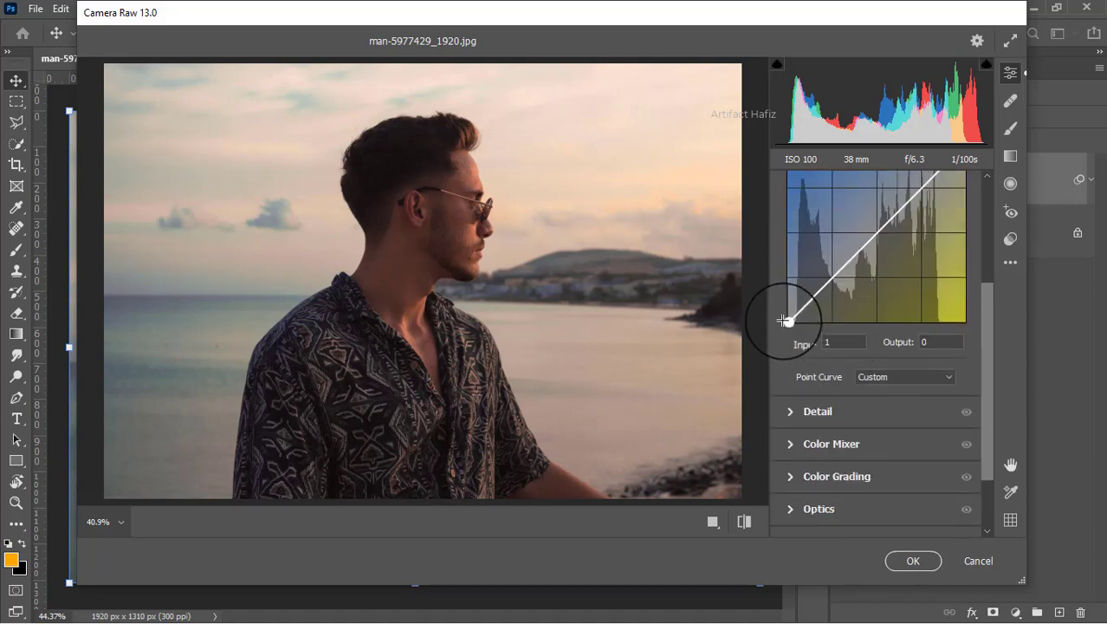
drag(785, 321, 783, 321)
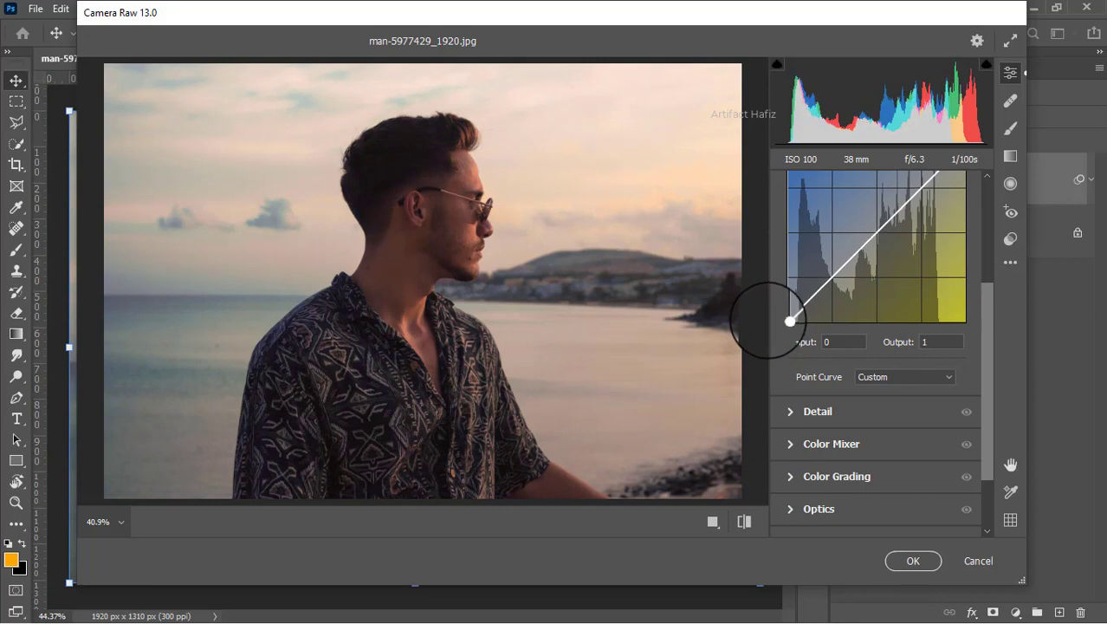
click(940, 341)
Step: Set Noise Reduction to 10 and Sharpening to 20 in the Detail adjustments
click(799, 413)
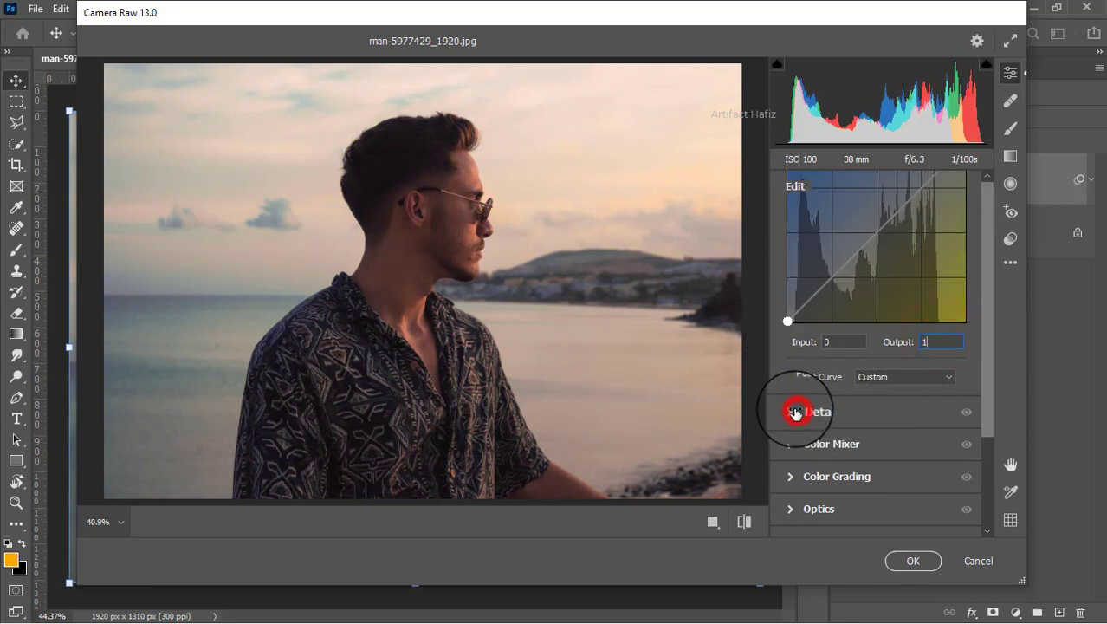
drag(788, 384, 815, 363)
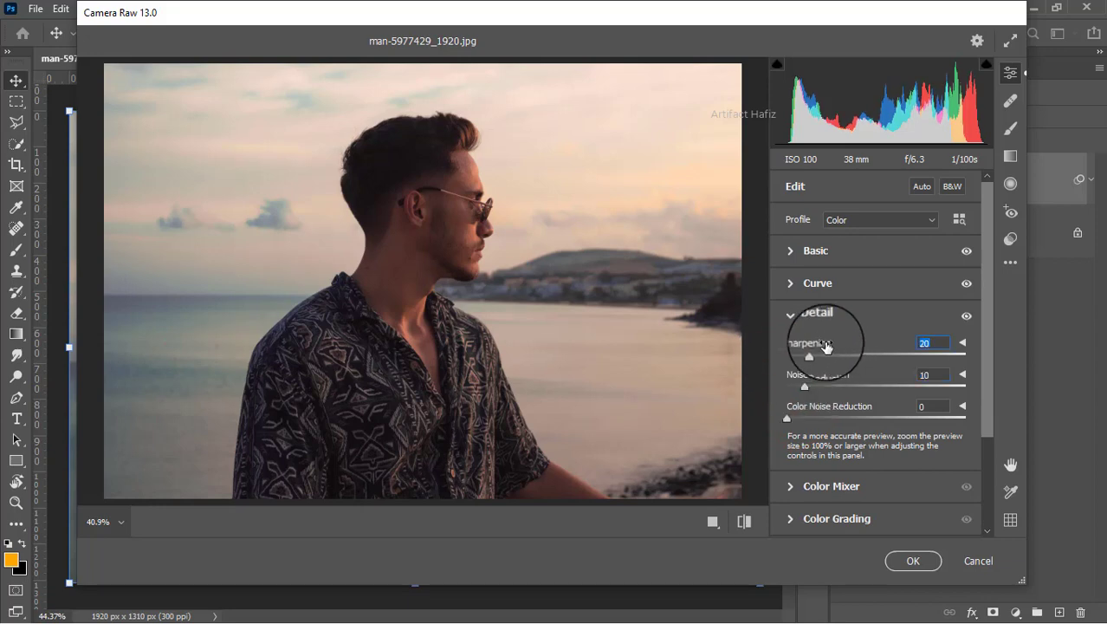
Step: Set the Color Mixer saturation to Reds +5, Oranges -5, Yellows +30, Greens +24, Aquas +47, Blues +45, Purples +34 and Magentas +25
scroll(829, 343, down, 3)
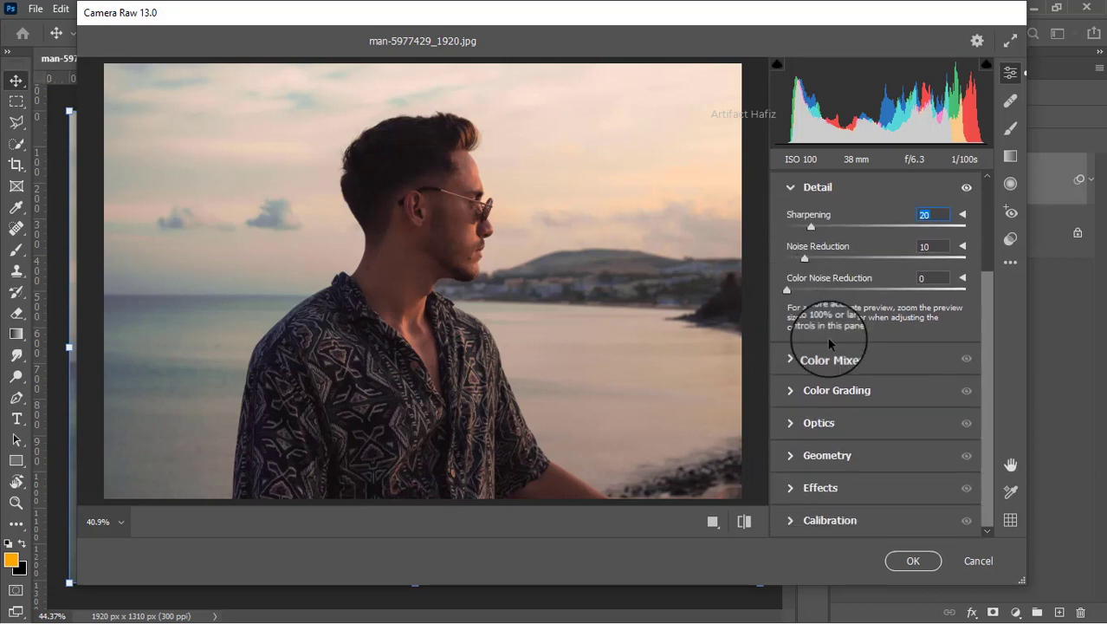
click(793, 359)
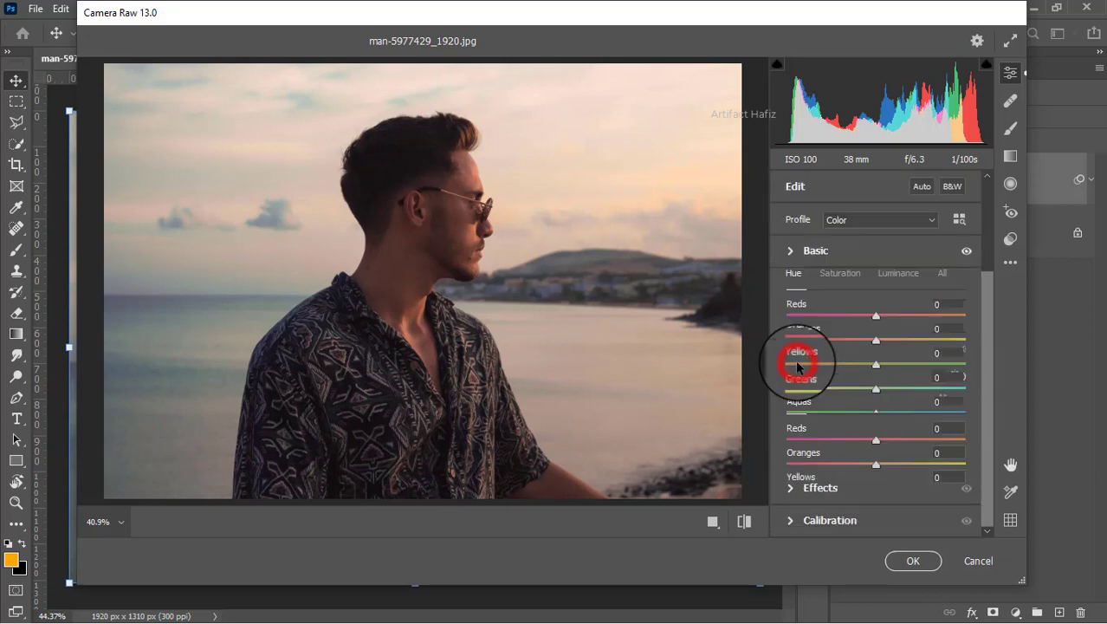
click(837, 274)
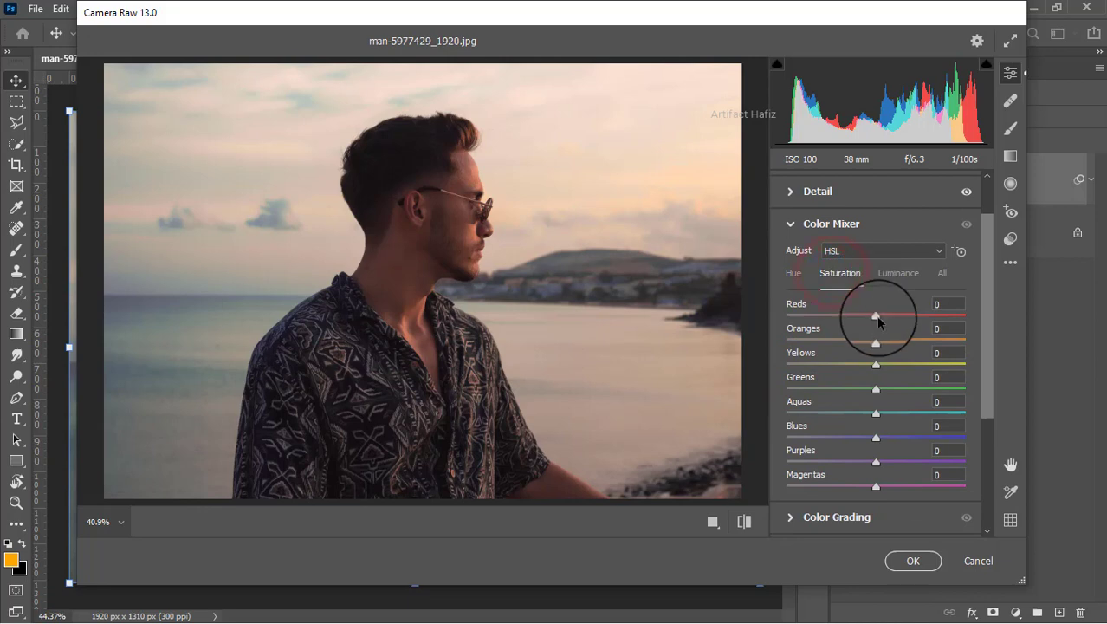
drag(878, 315, 918, 414)
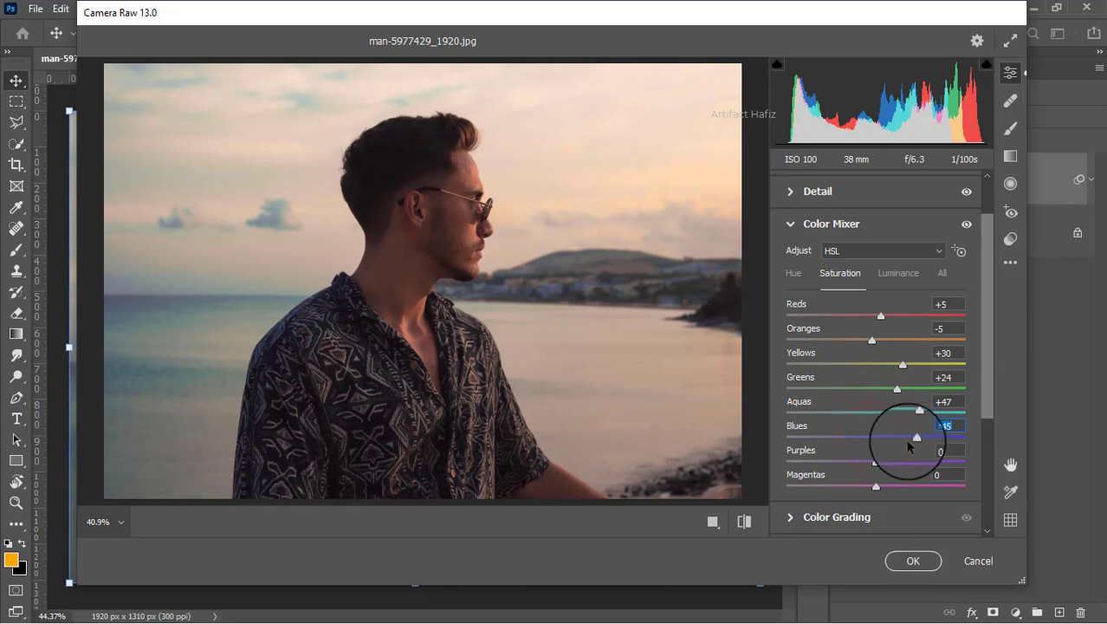
drag(875, 462, 898, 486)
Step: Grade the shadows with blue at hue 202, saturation 12, and tint the highlights slightly pink-red at hue 348
scroll(845, 394, down, 3)
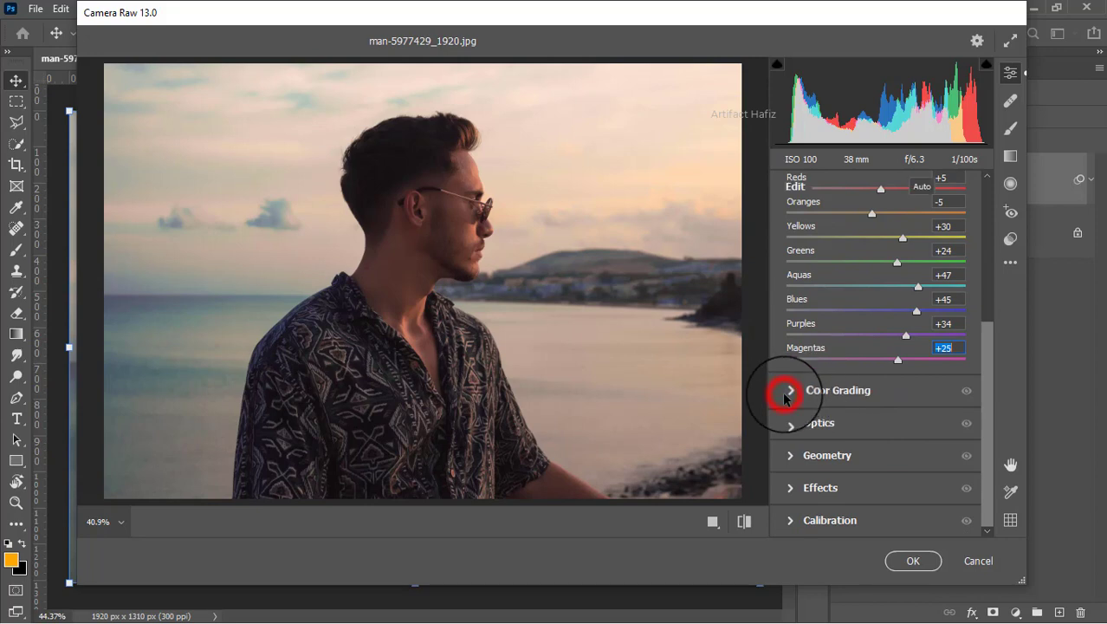
click(784, 394)
drag(823, 427, 819, 429)
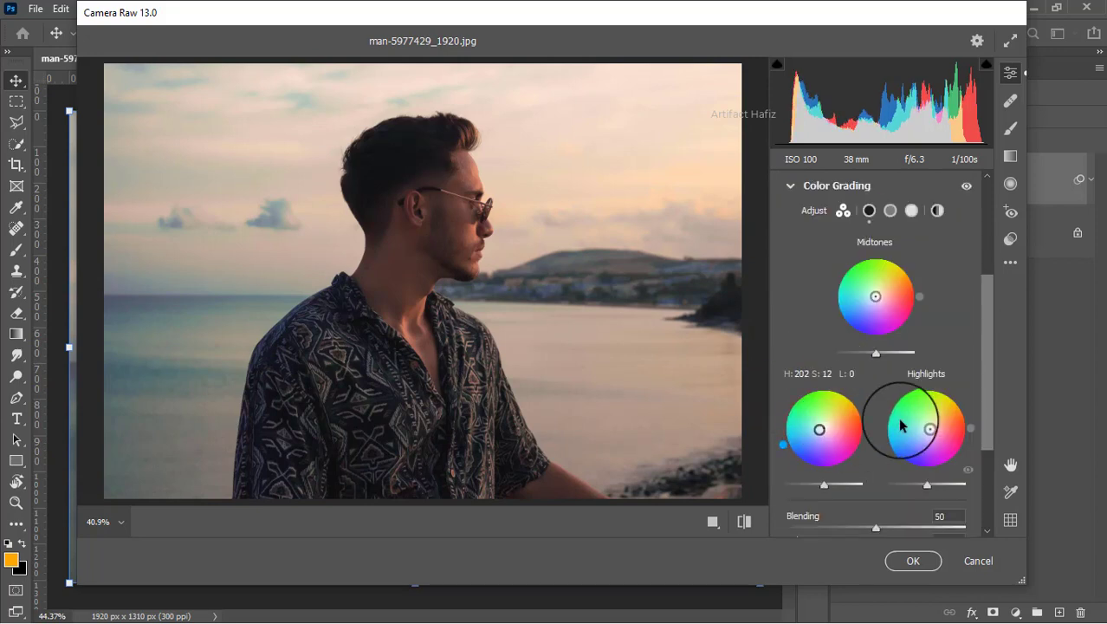
drag(930, 431, 974, 443)
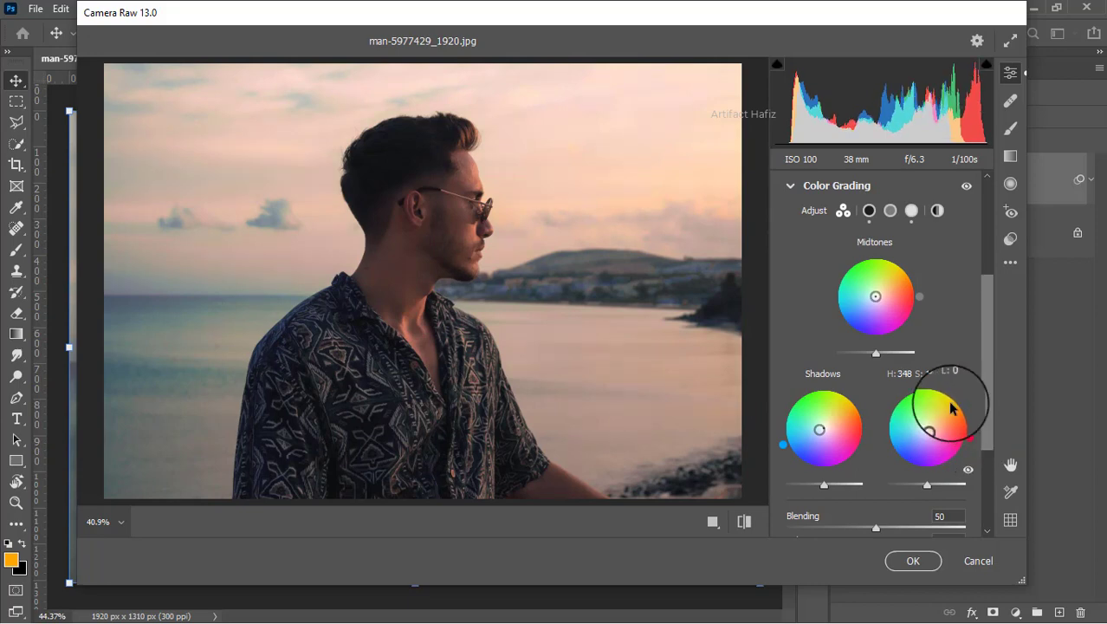
Step: Calibrate Red Primary to hue +15, saturation -5, Green Primary to saturation +19 and Blue Primary to saturation +9, and apply the filter
scroll(923, 368, down, 5)
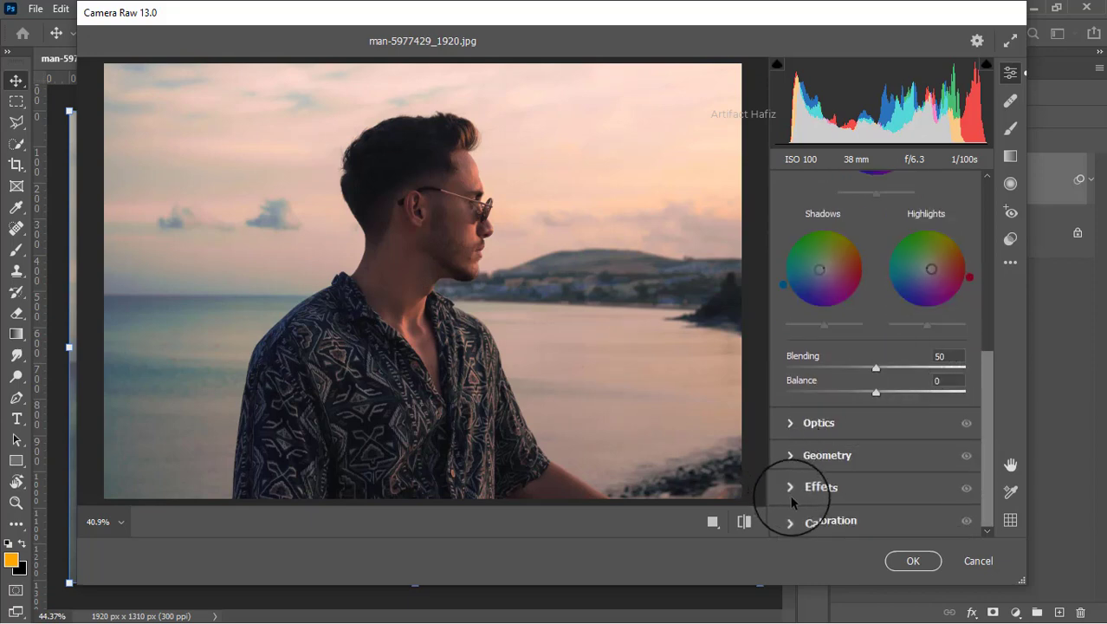
click(796, 521)
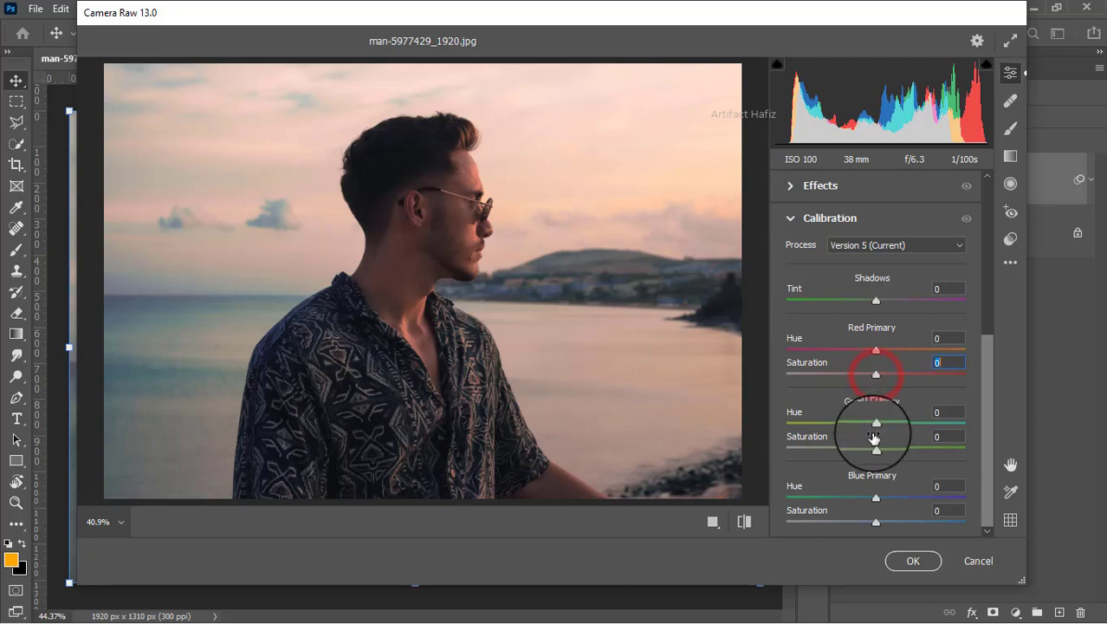
drag(879, 376, 874, 405)
drag(879, 447, 904, 447)
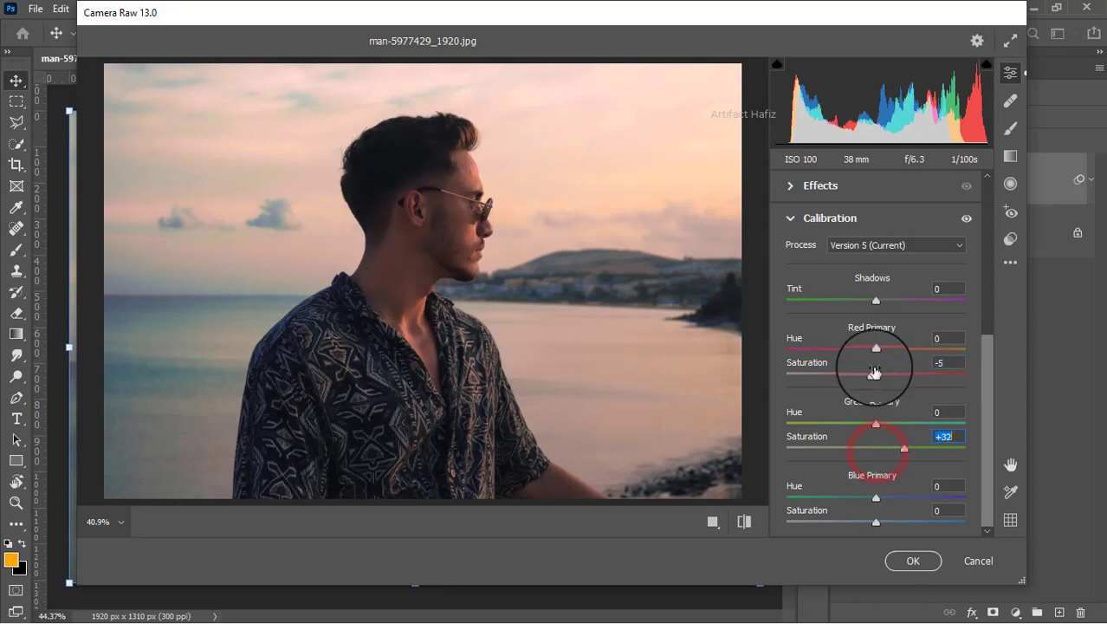
mouse_move(875, 350)
mouse_down()
mouse_move(924, 351)
mouse_move(893, 351)
mouse_move(888, 366)
mouse_up()
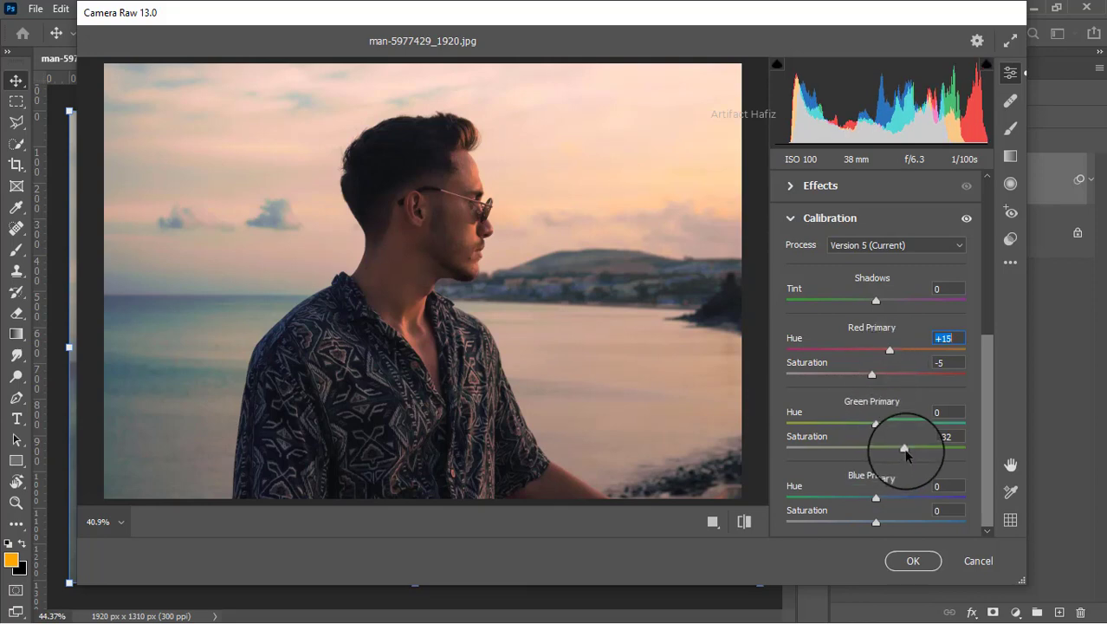
drag(908, 455, 896, 454)
drag(875, 525, 883, 525)
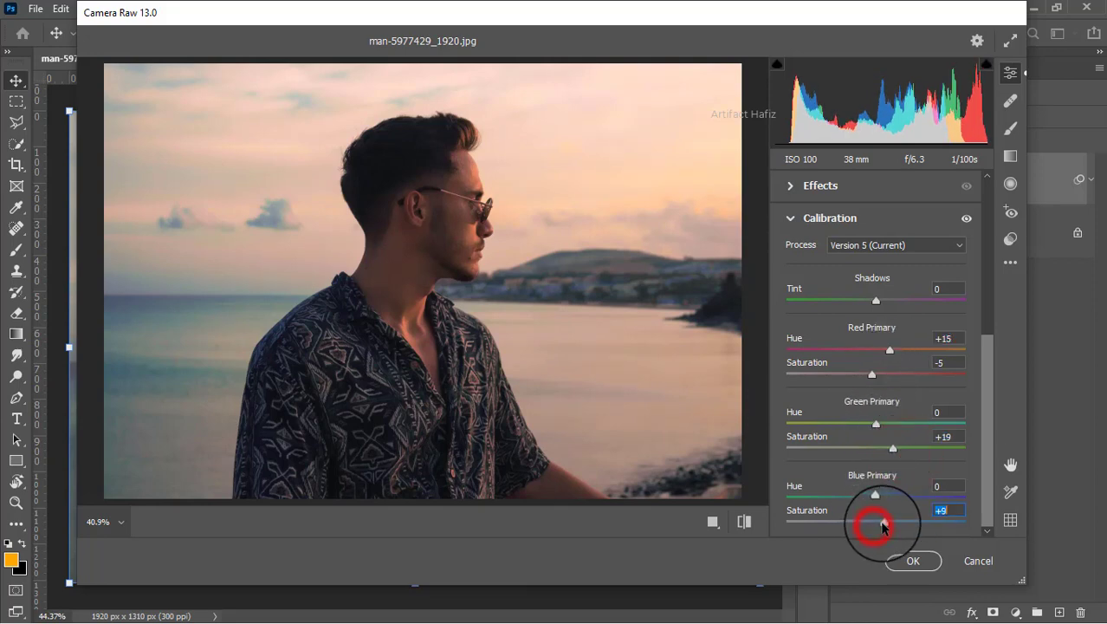
click(913, 561)
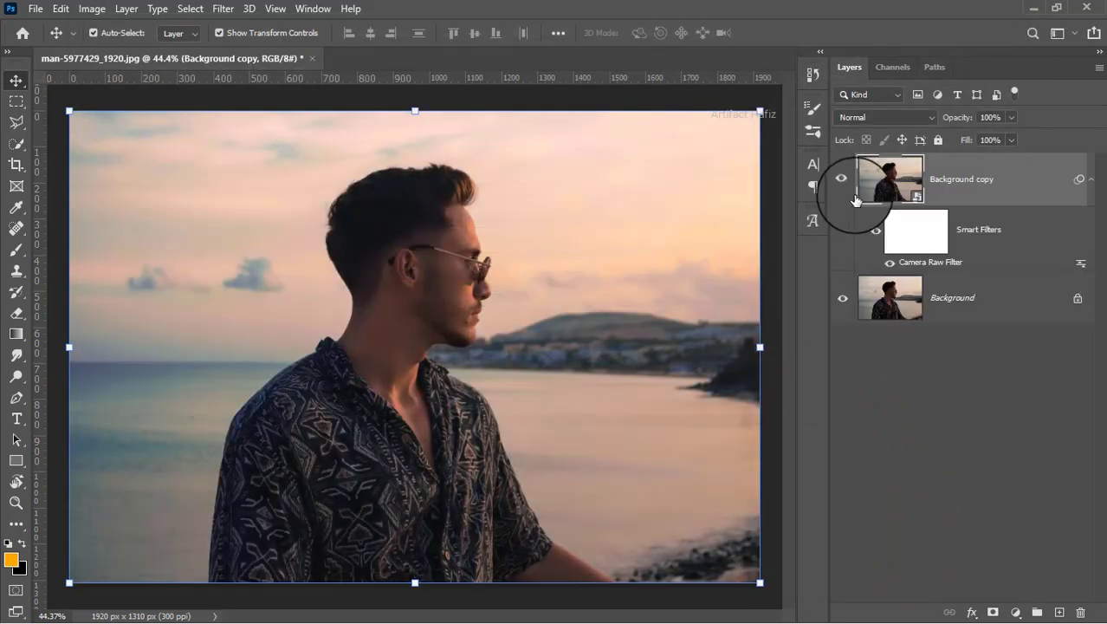
Step: Toggle the Background copy layer's visibility to compare the photo before and after the Camera Raw edit
click(845, 184)
click(844, 184)
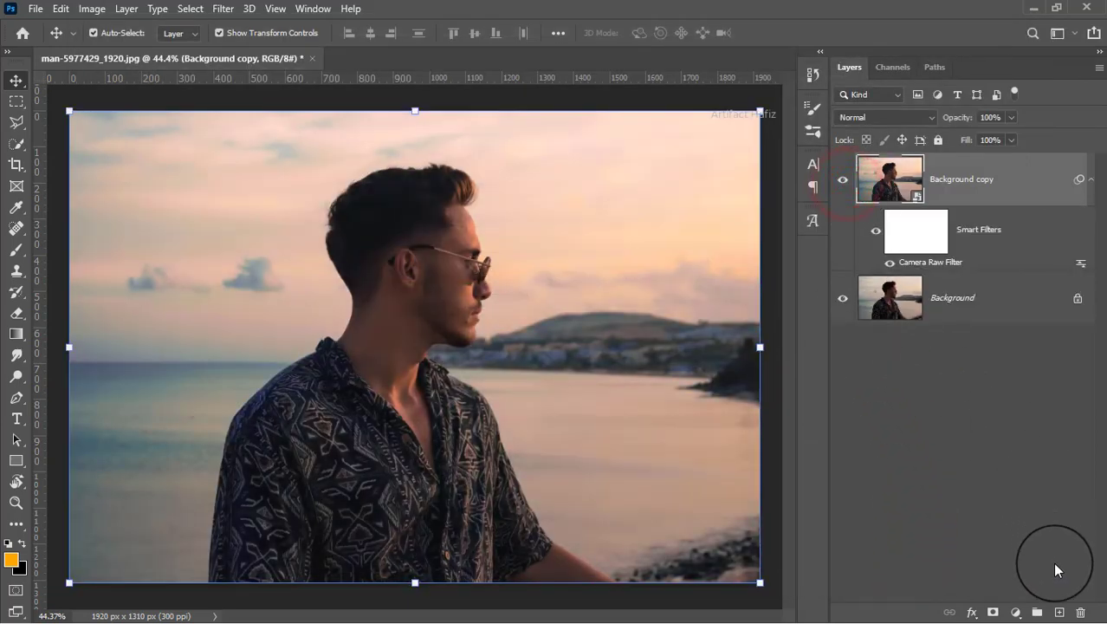
Step: Add a new empty layer and set up a Soft Round brush at 432 px with 100% opacity
click(1058, 612)
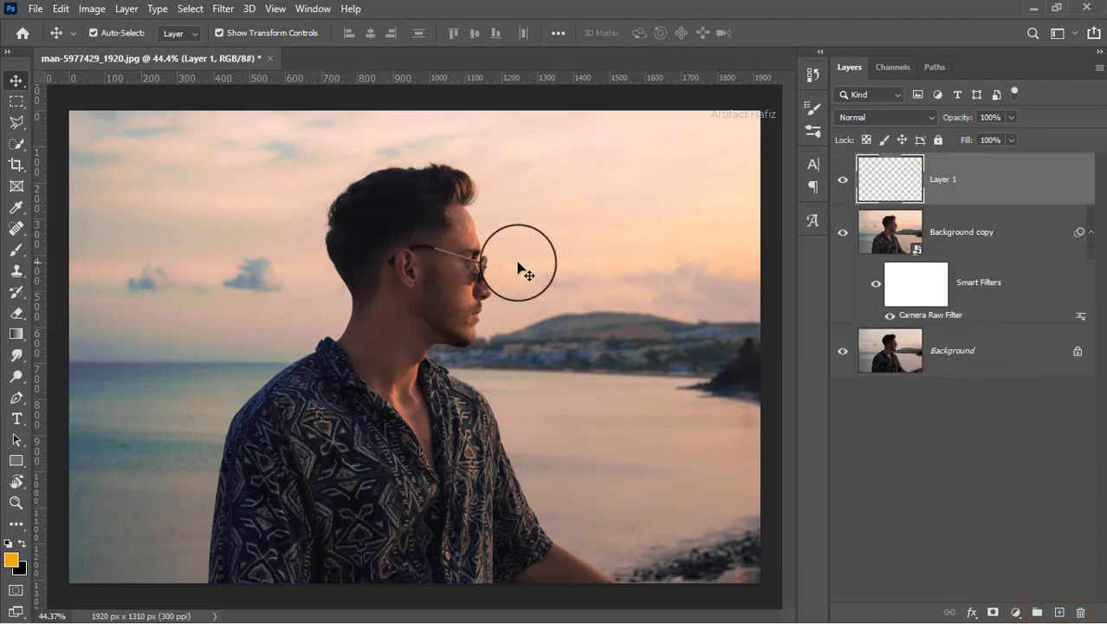
click(19, 250)
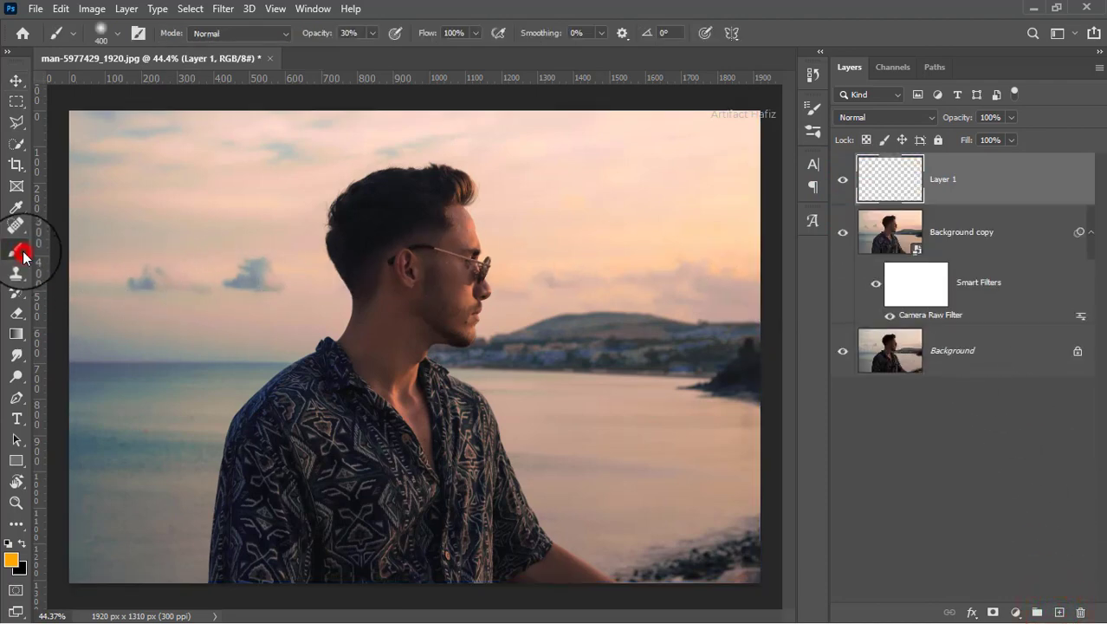
click(101, 33)
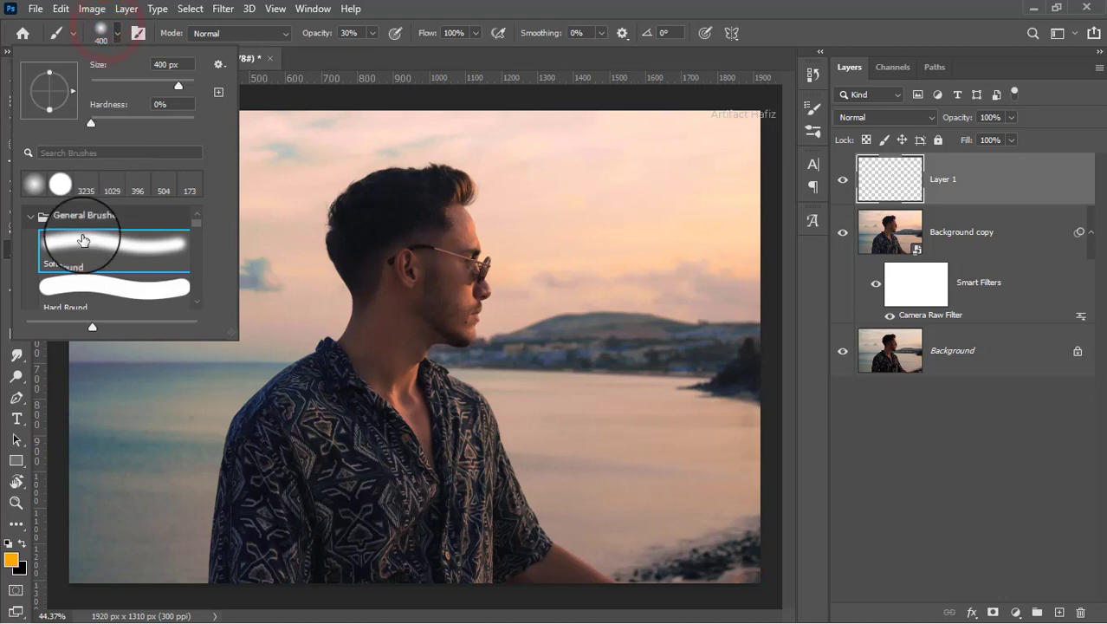
click(81, 234)
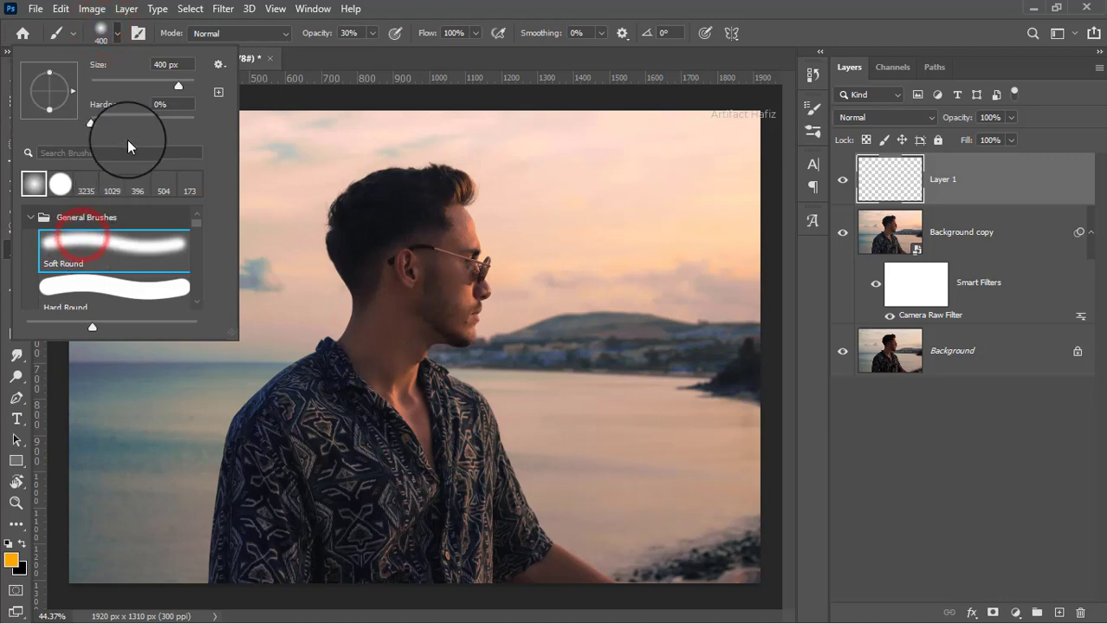
click(180, 83)
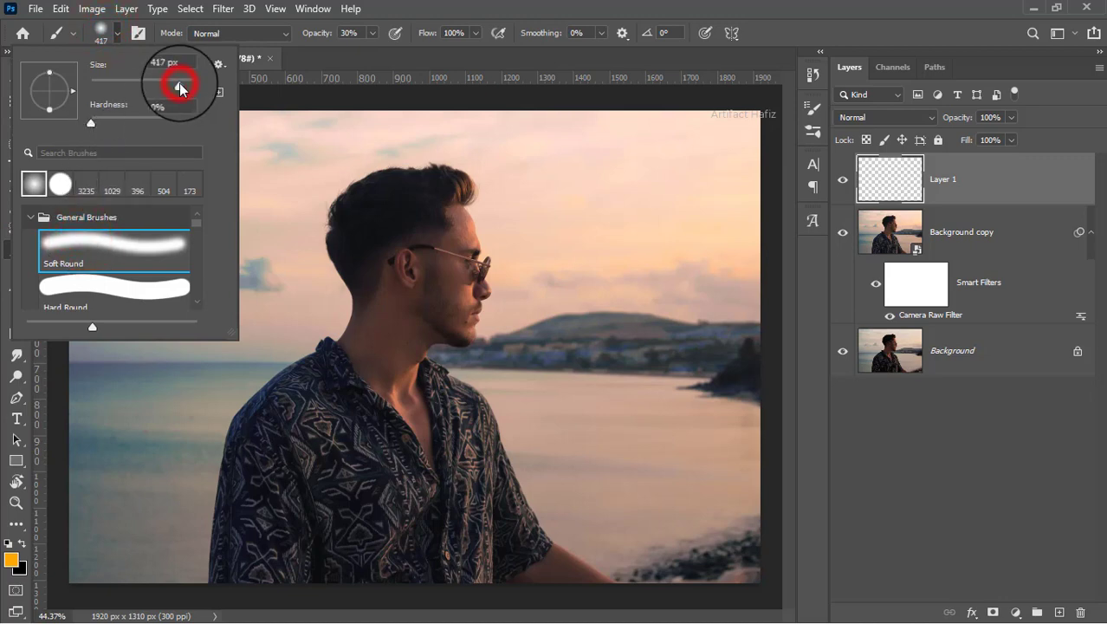
click(371, 33)
drag(371, 52, 425, 52)
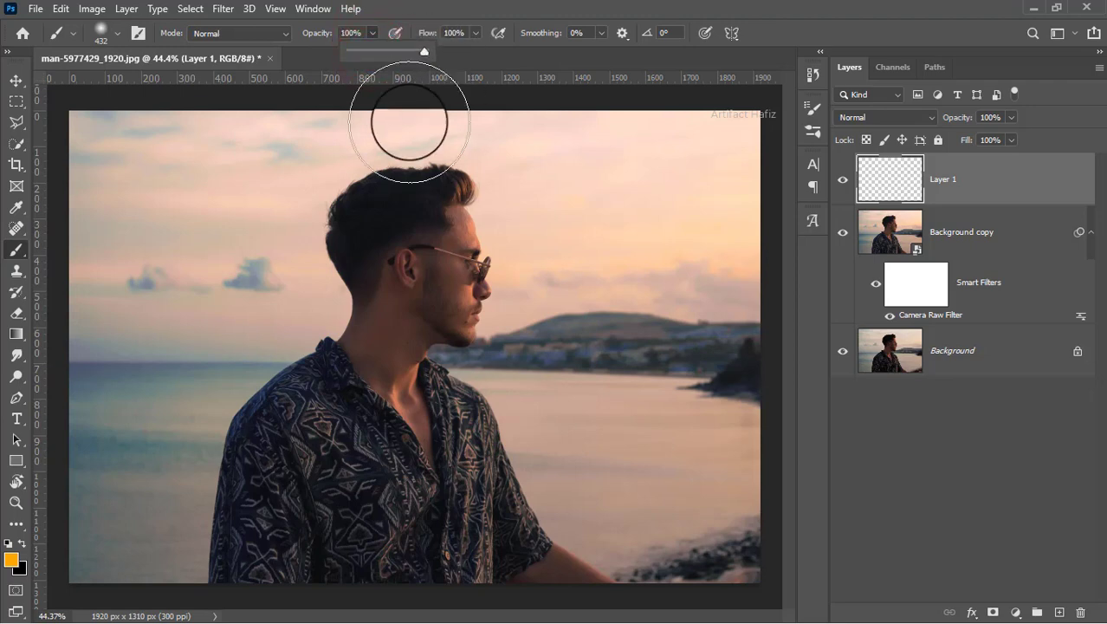
Step: Set the foreground color to orange ffa200 and return to the Brush tool
click(9, 561)
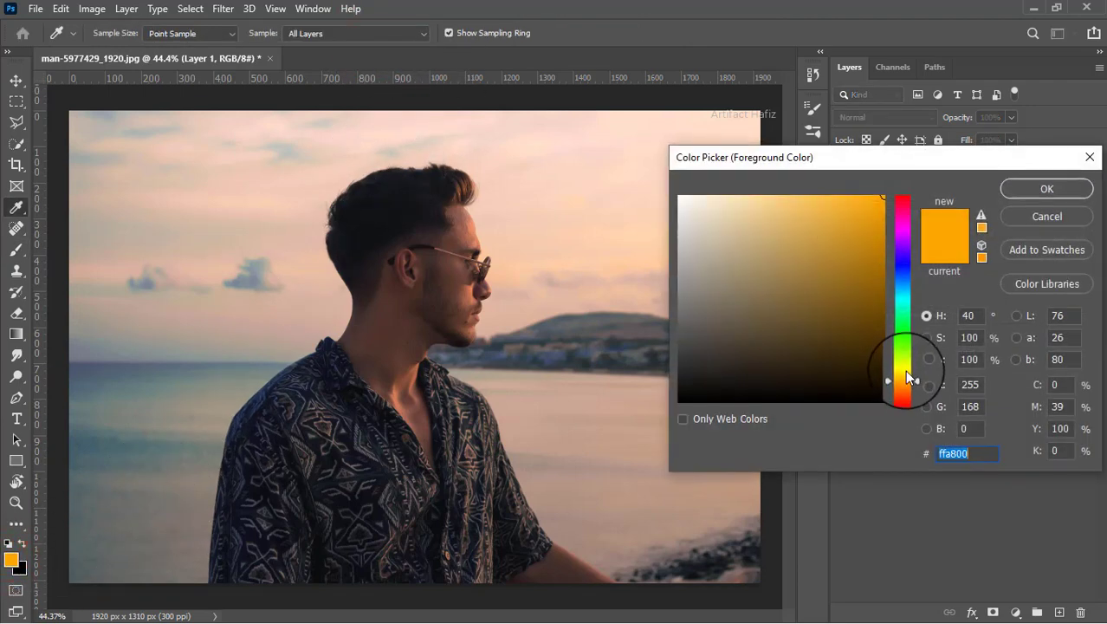
drag(906, 381, 907, 383)
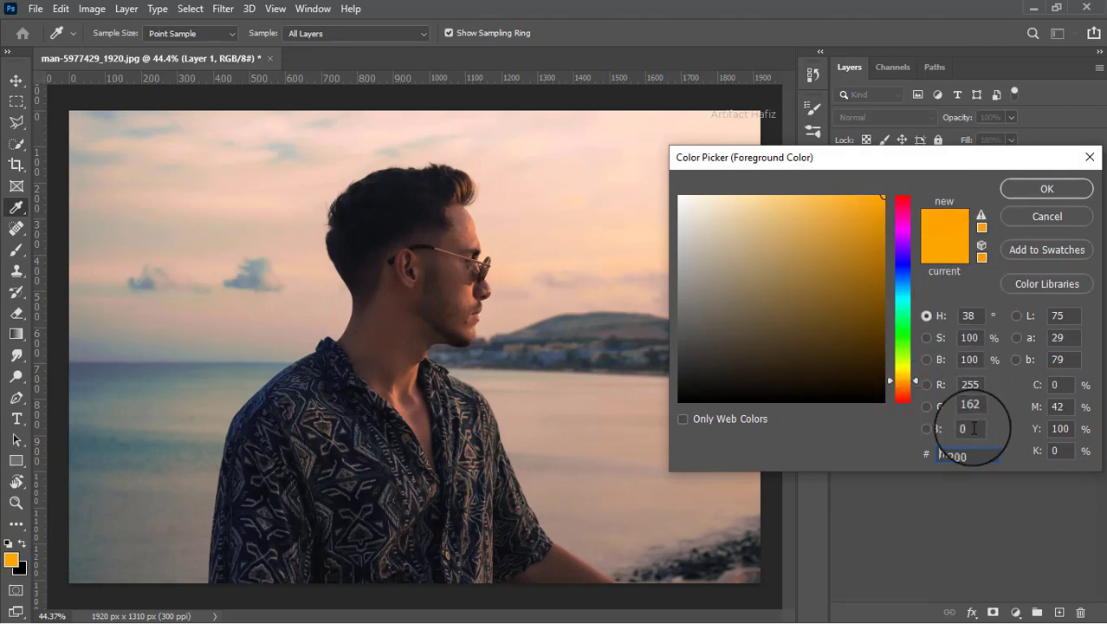
click(969, 454)
double_click(968, 454)
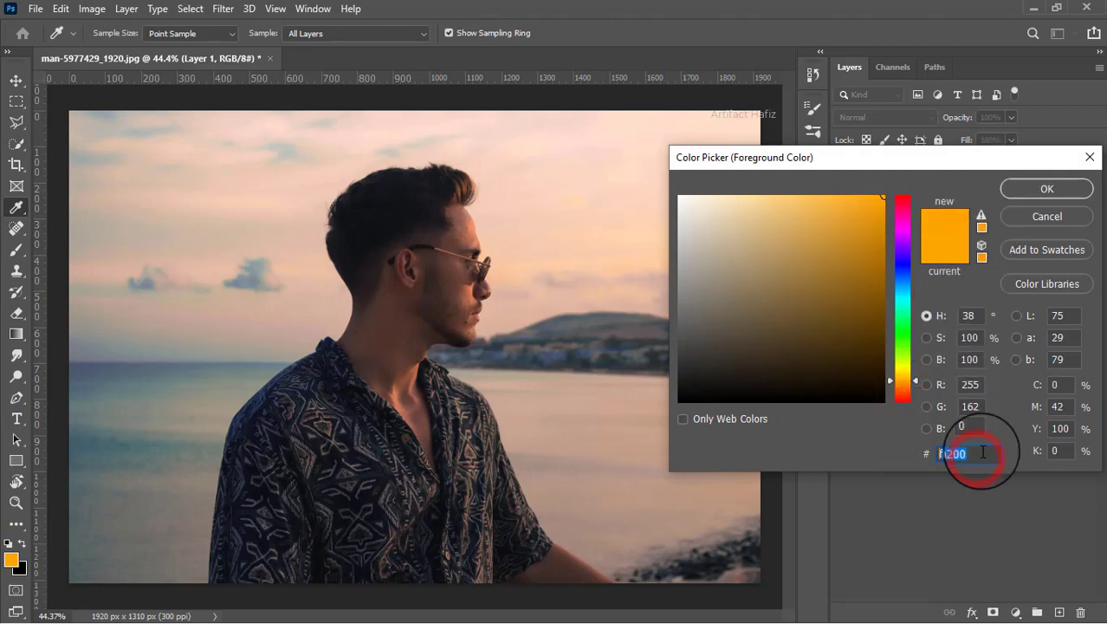
click(1039, 189)
key(b)
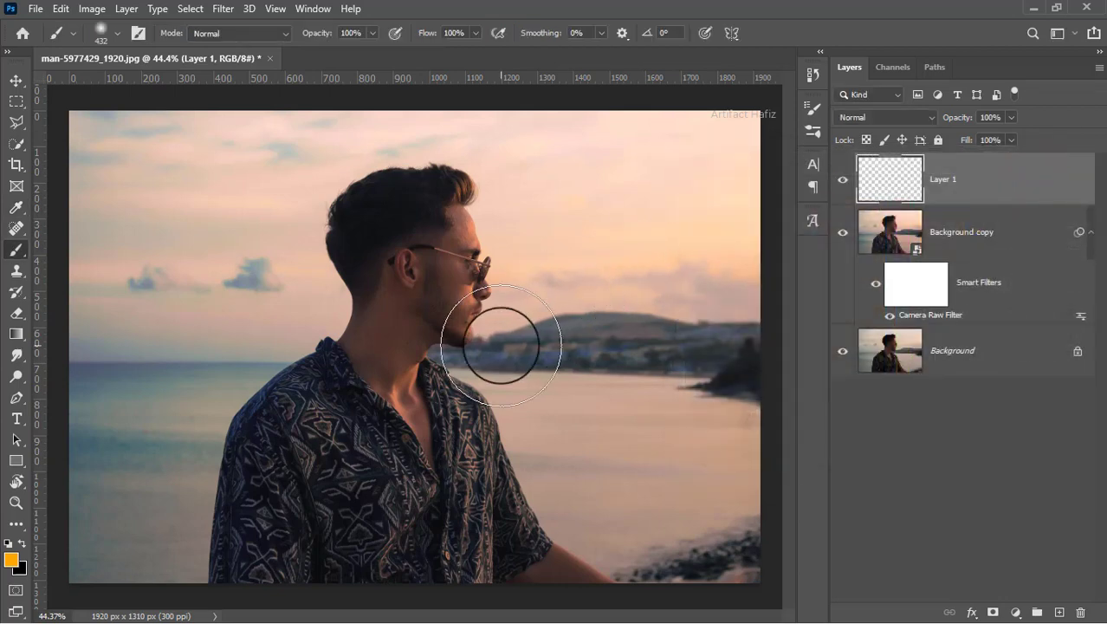
Step: Paint one orange dab with an 800 px brush over the man's neck and set Layer 1's blend mode to Screen
key(bracketright)
key(bracketright)
key(bracketright)
key(bracketright)
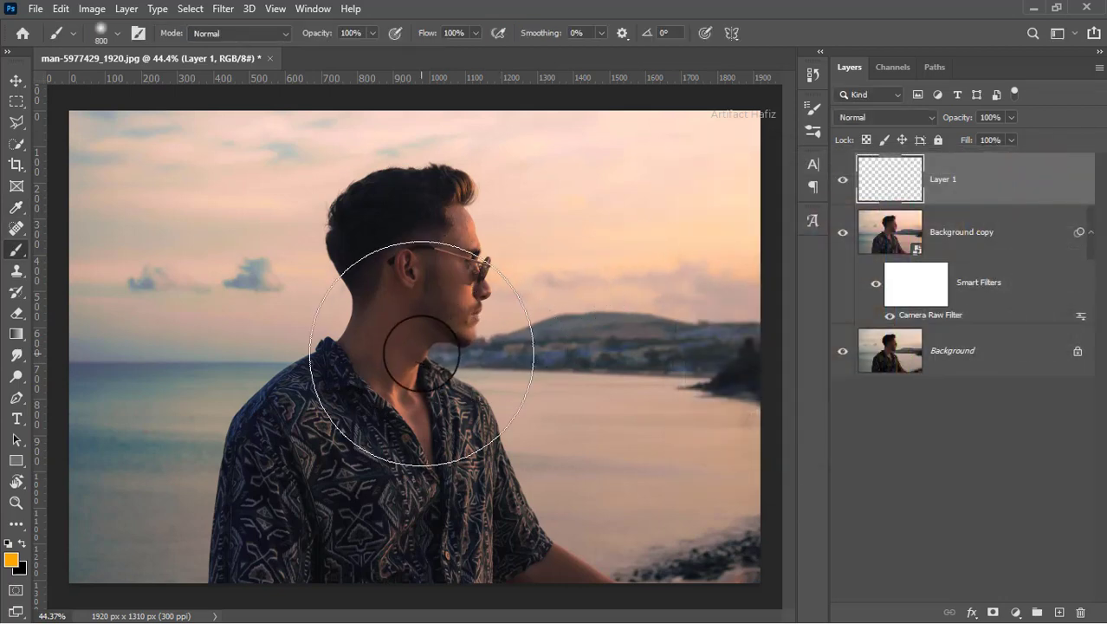
click(421, 354)
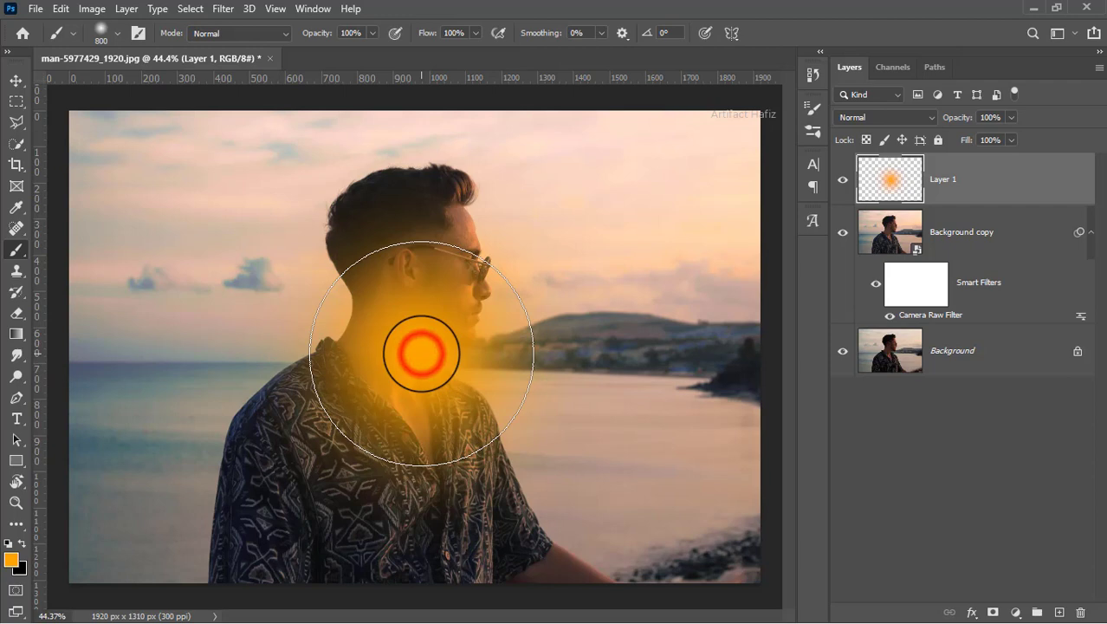
click(890, 117)
click(850, 248)
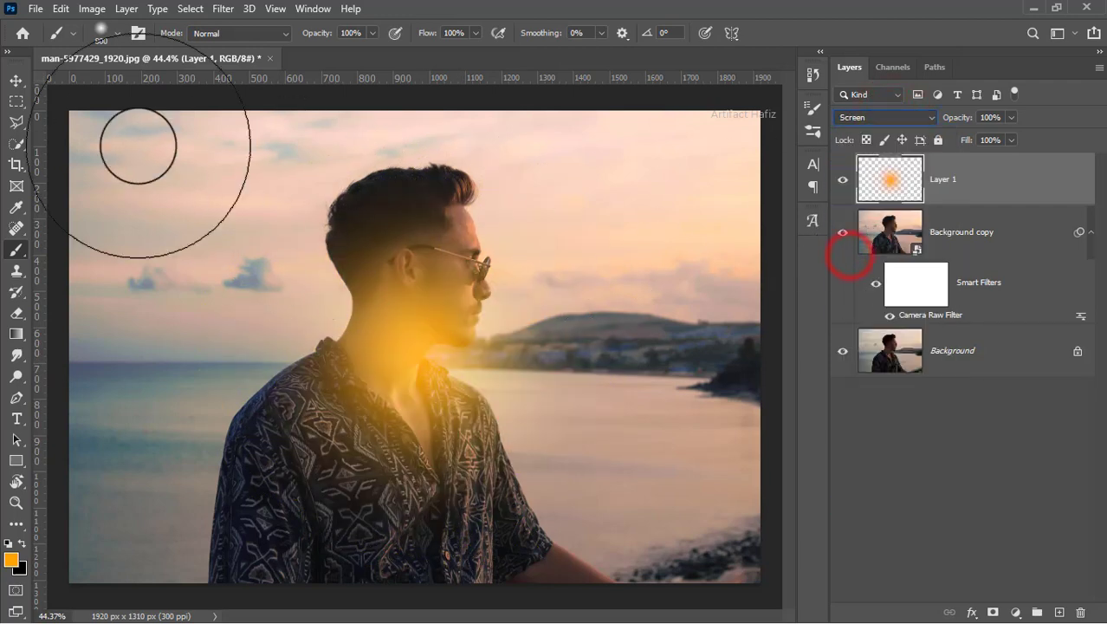
Step: Move the orange glow to the photo's upper-right corner and scale it proportionally to about 295%
click(16, 80)
drag(400, 355, 680, 227)
drag(466, 225, 44, 240)
drag(395, 266, 621, 233)
key(ctrl+0)
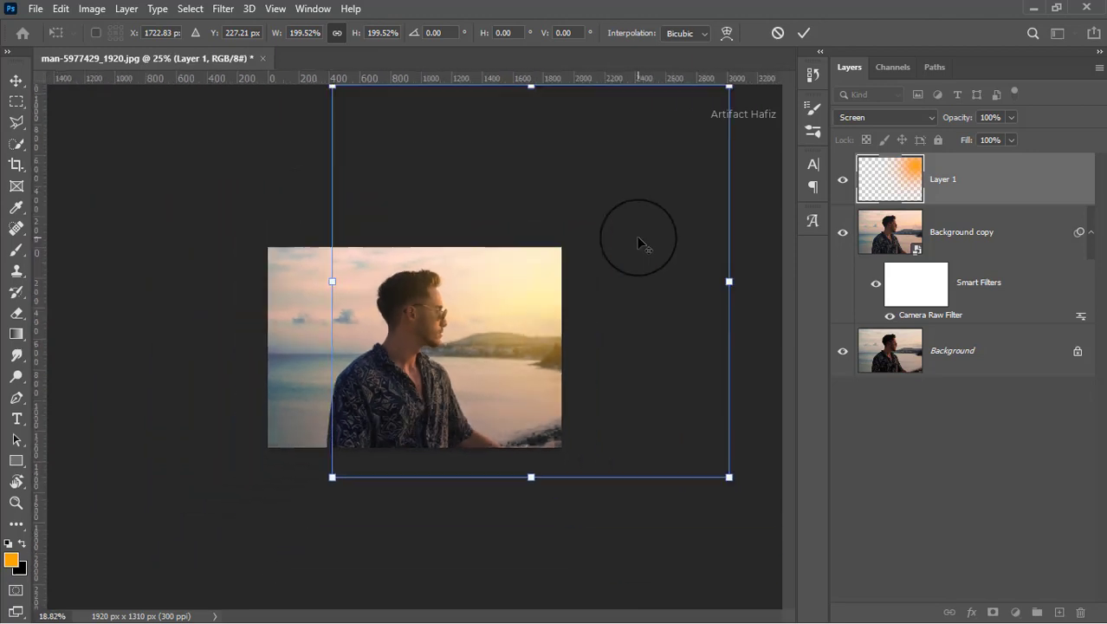
drag(338, 287, 168, 294)
drag(408, 324, 465, 342)
key(ctrl+plus)
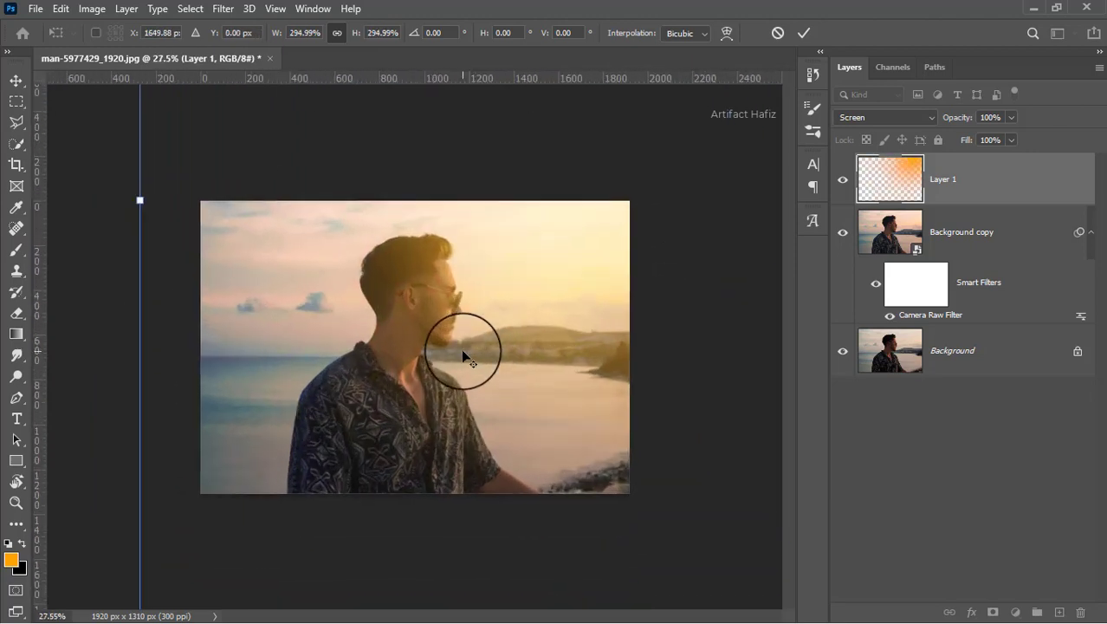
key(ctrl+minus)
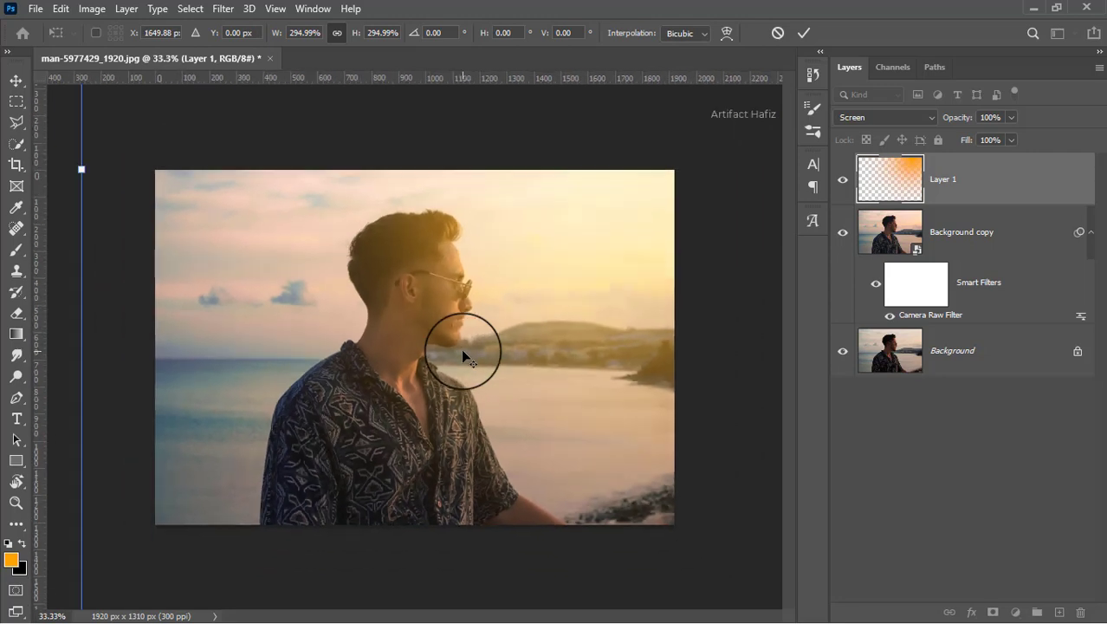
click(804, 32)
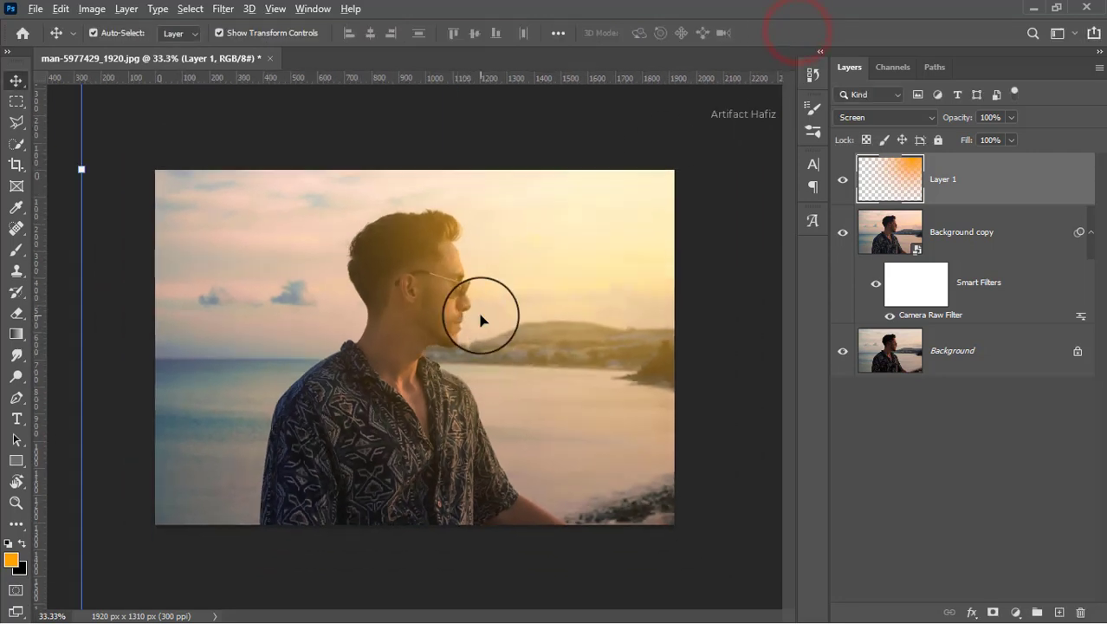
key(ctrl+minus)
key(ctrl+0)
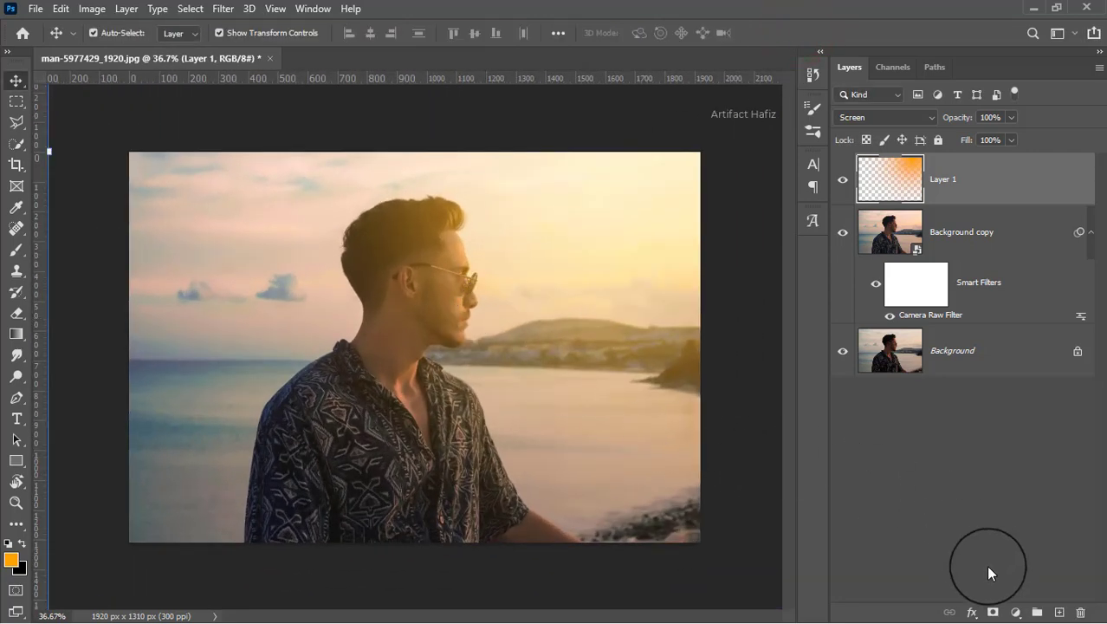
Step: Add a layer mask to Layer 1 and set the black soft brush to 250 px with 23% opacity
click(992, 613)
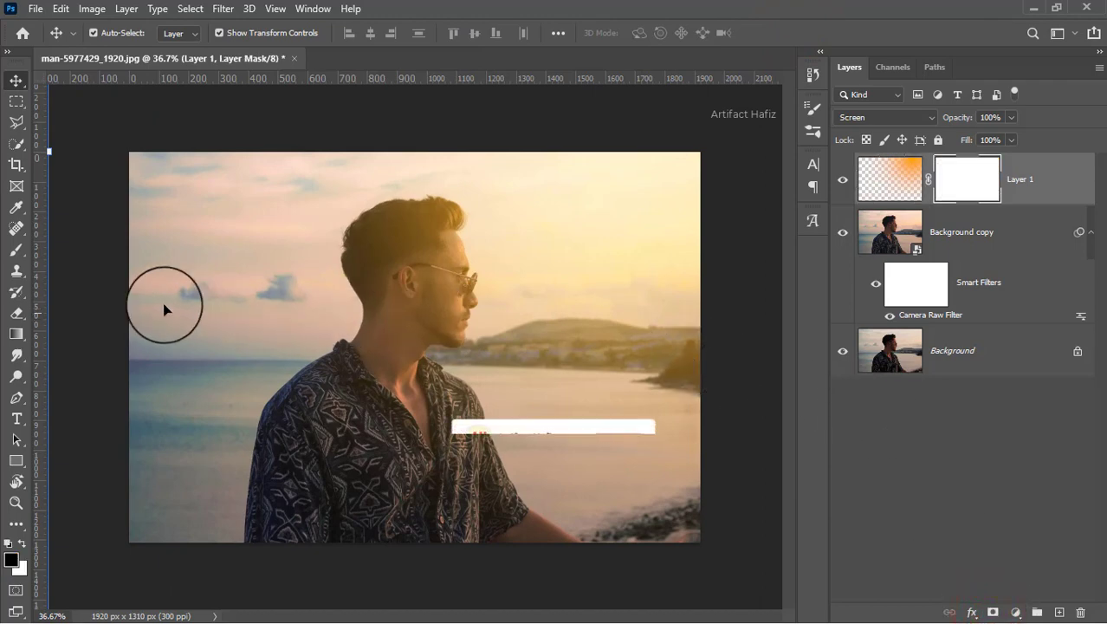
click(16, 250)
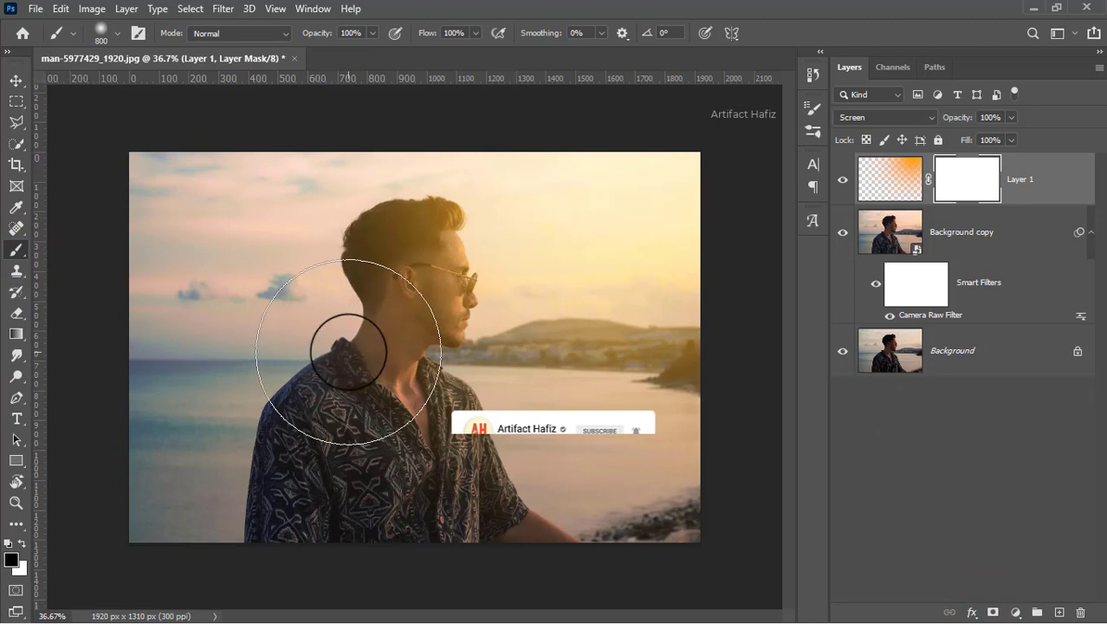
key(bracketleft)
key(bracketleft)
key(bracketleft)
key(bracketleft)
key(bracketleft)
key(bracketleft)
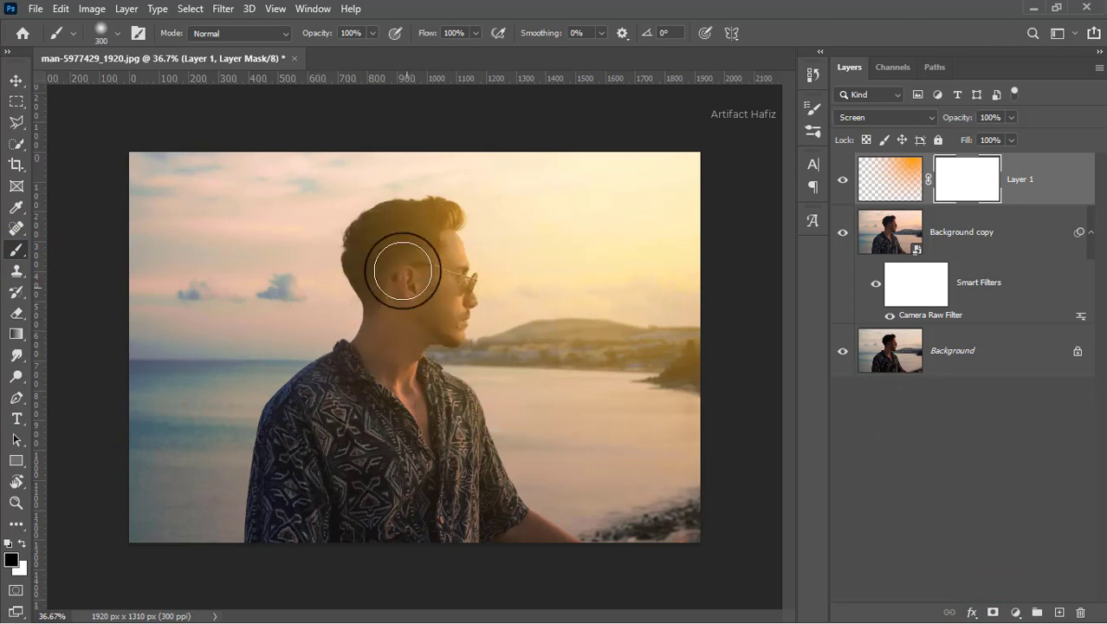
click(314, 46)
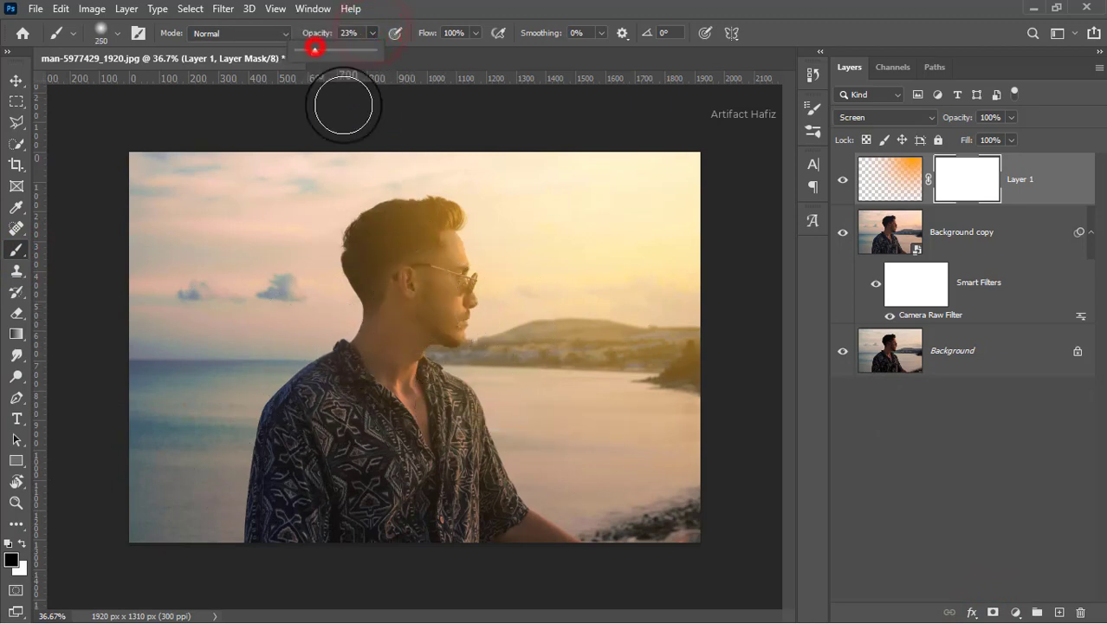
Step: Paint on Layer 1's mask over the man's head, neck and chest to reduce the orange glow there
click(383, 242)
click(371, 255)
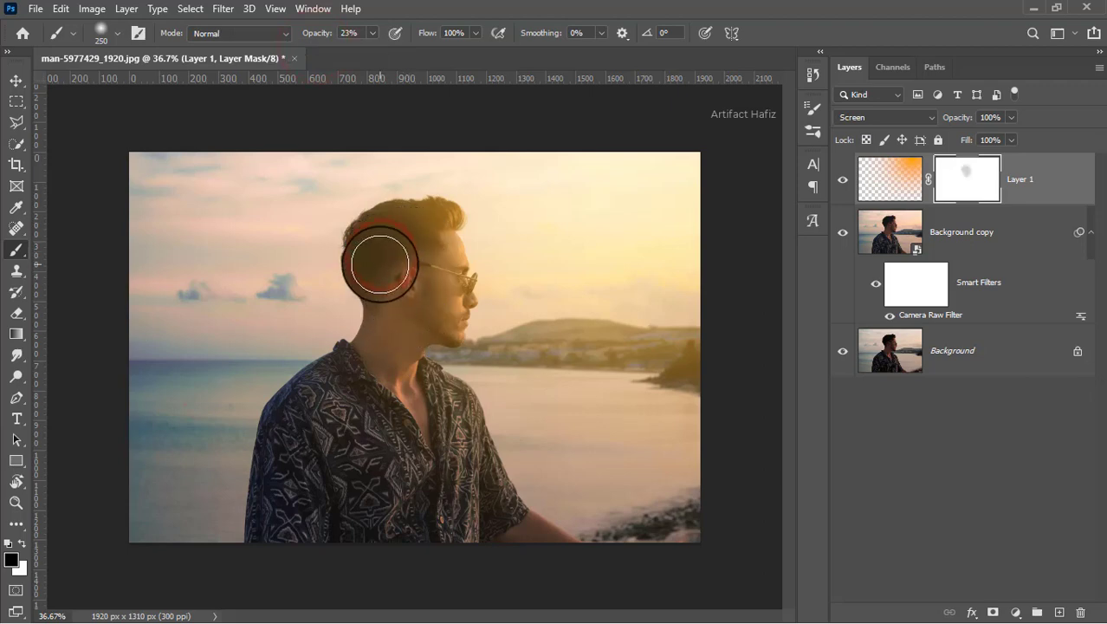
click(388, 299)
mouse_move(419, 255)
mouse_down()
mouse_move(436, 308)
mouse_move(387, 364)
mouse_up()
mouse_move(389, 348)
mouse_down()
mouse_move(393, 410)
mouse_move(391, 263)
mouse_move(395, 389)
mouse_move(374, 304)
mouse_move(385, 245)
mouse_move(408, 256)
mouse_move(386, 328)
mouse_move(370, 252)
mouse_move(381, 232)
mouse_move(418, 235)
mouse_move(406, 417)
mouse_move(411, 445)
mouse_move(457, 475)
mouse_up()
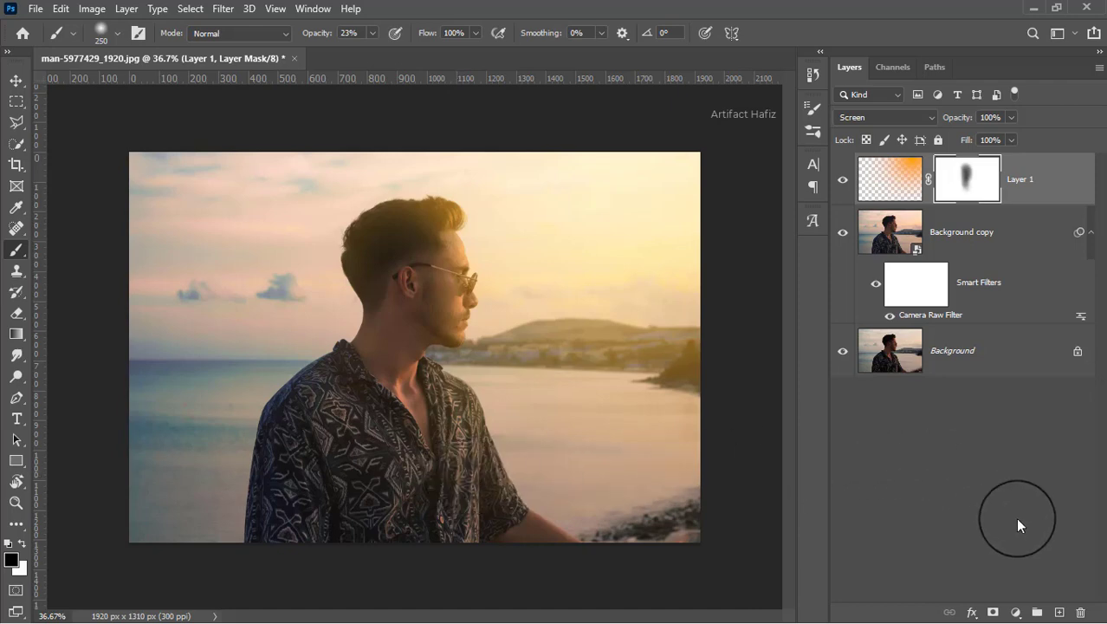
Step: Add a Color Lookup adjustment layer using the 3DLUT file Fuji F125 Kodak 2395 (by Adobe).cube
click(1017, 611)
click(1009, 520)
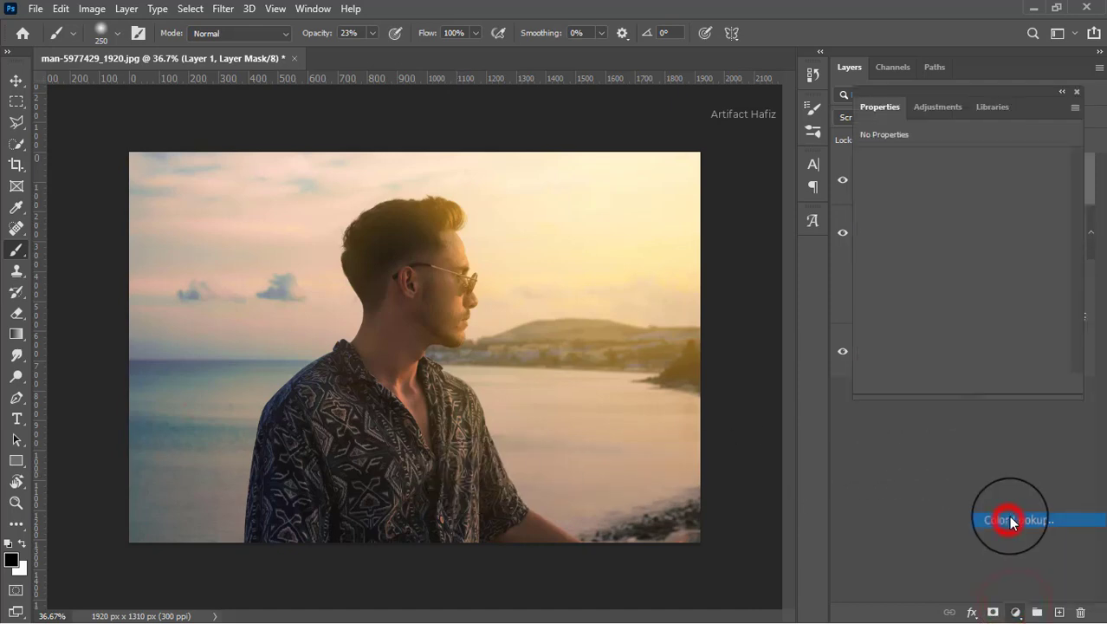
click(936, 164)
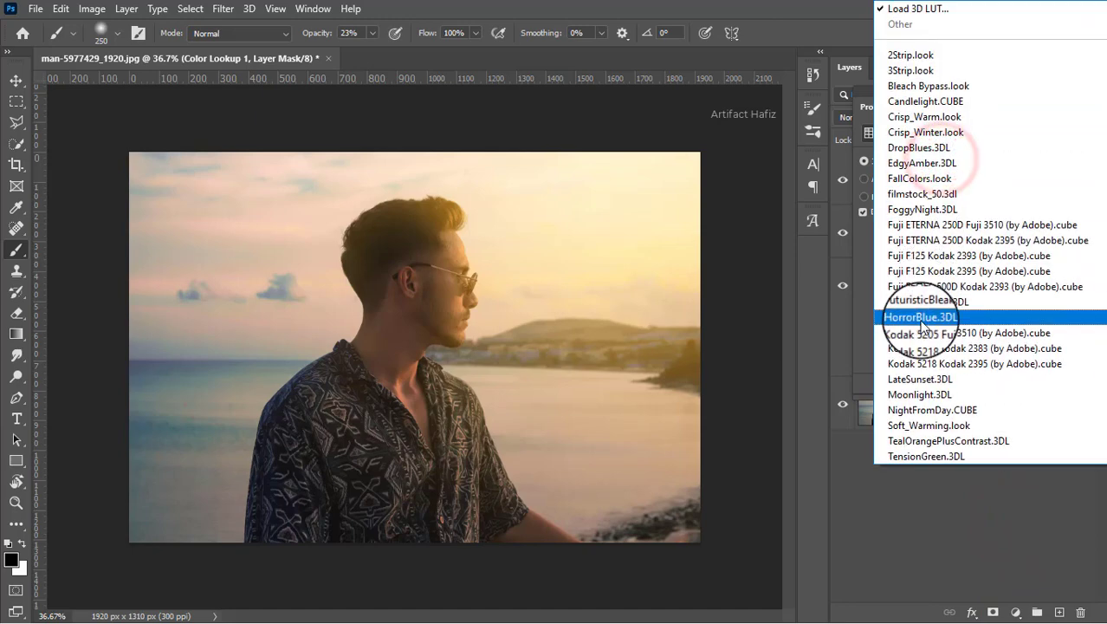
click(926, 271)
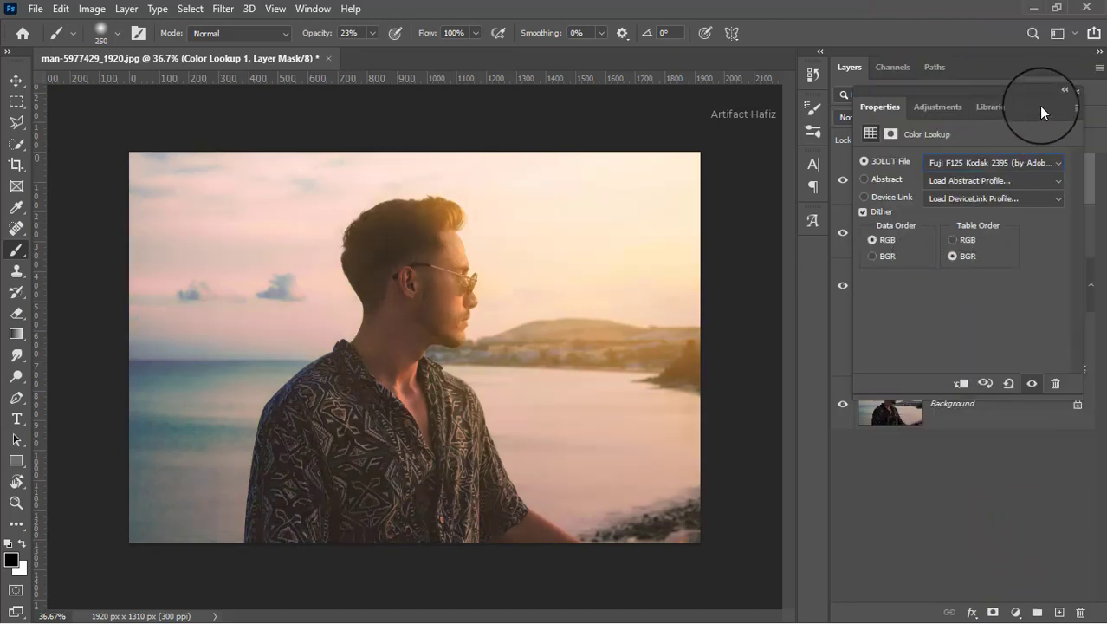
click(1077, 92)
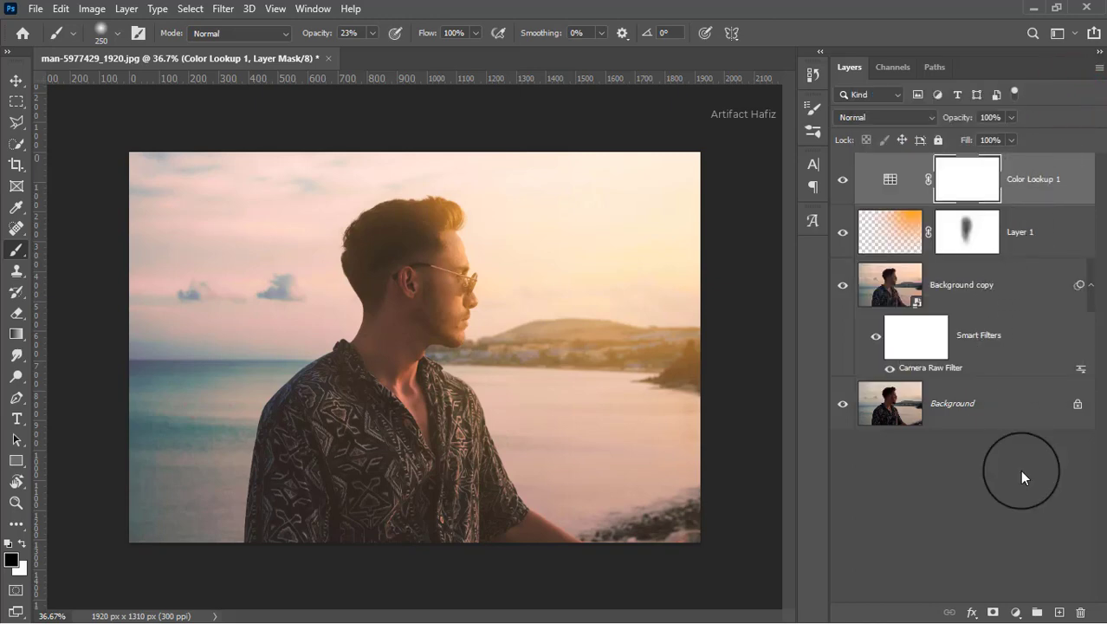
Step: Add a Photo Filter adjustment layer with Warming Filter (85) at 25% density
click(1016, 612)
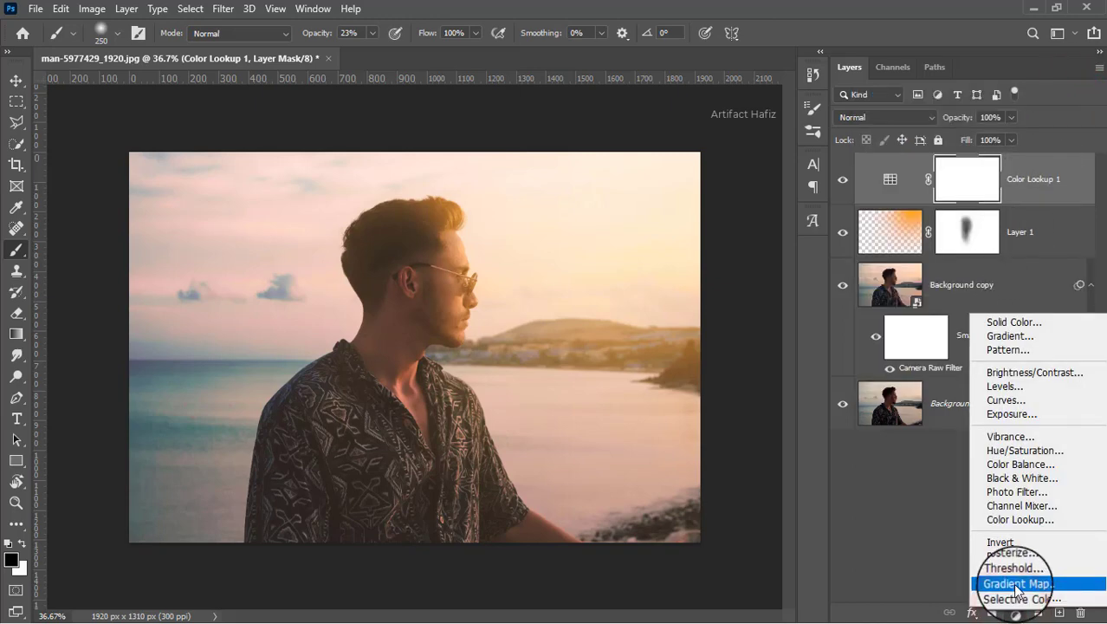
click(1019, 492)
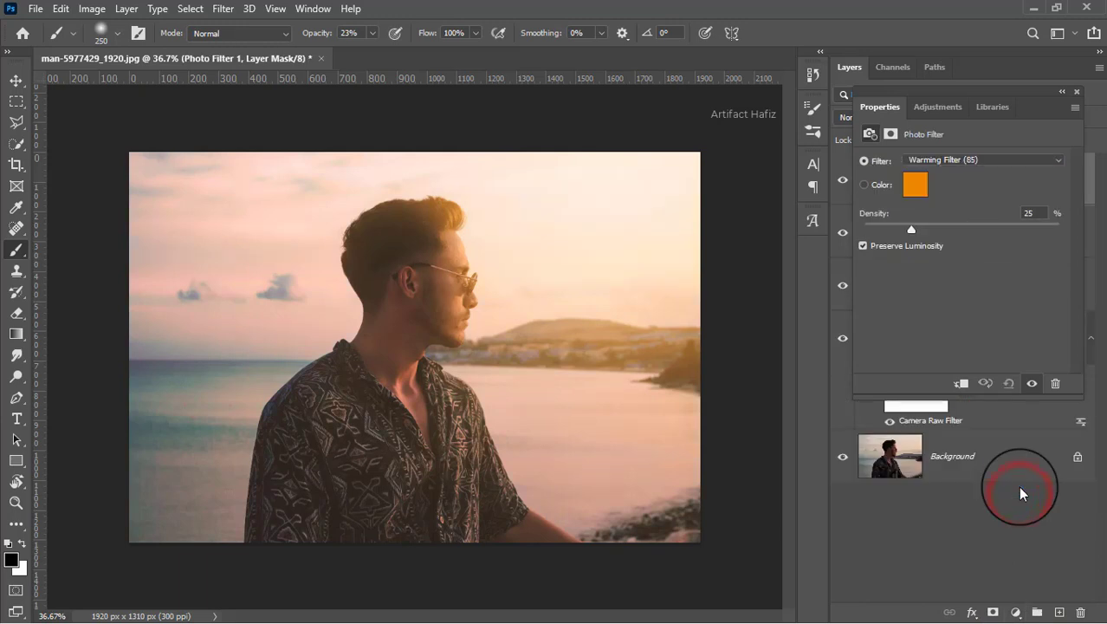
click(1076, 92)
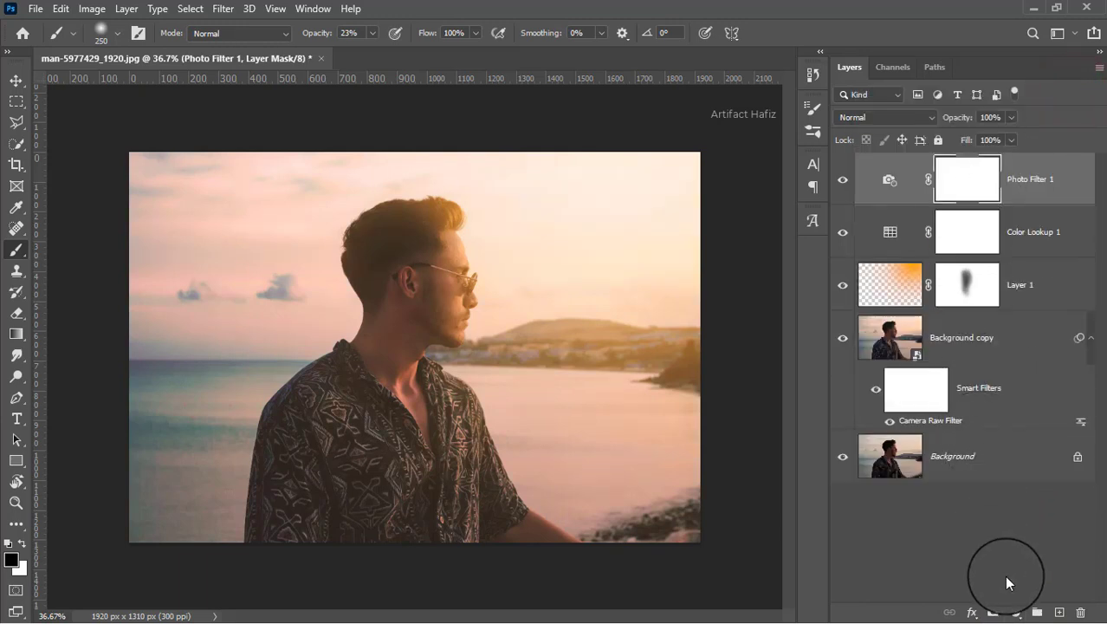
Step: Add a Curves adjustment layer, anchor the shadows with a point at the lower quarter and pull the highlights slightly down
click(1017, 612)
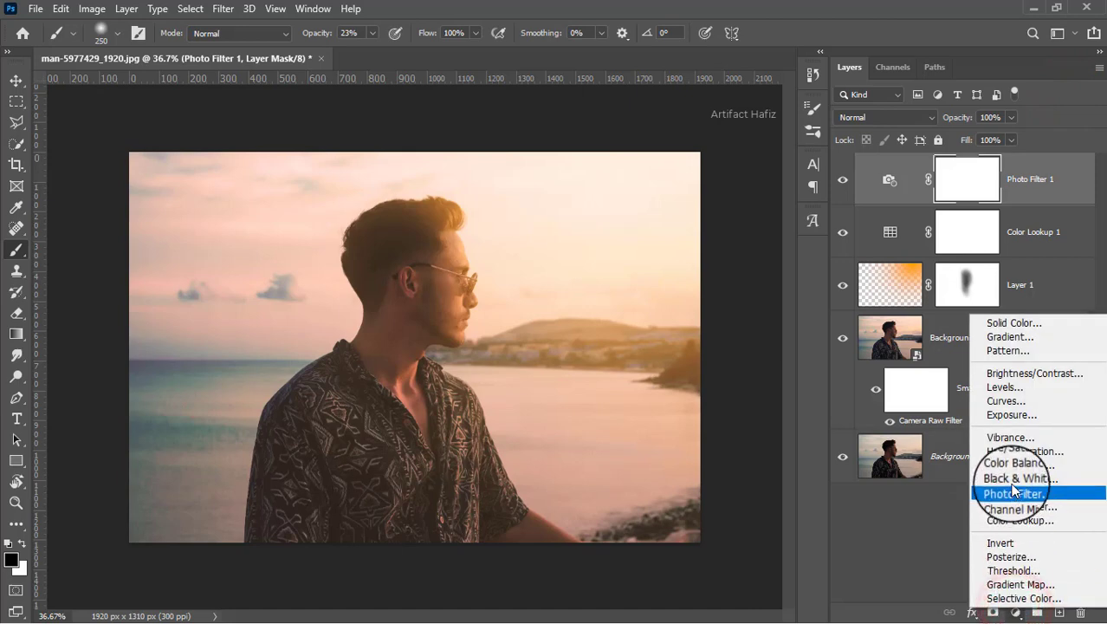
click(1009, 406)
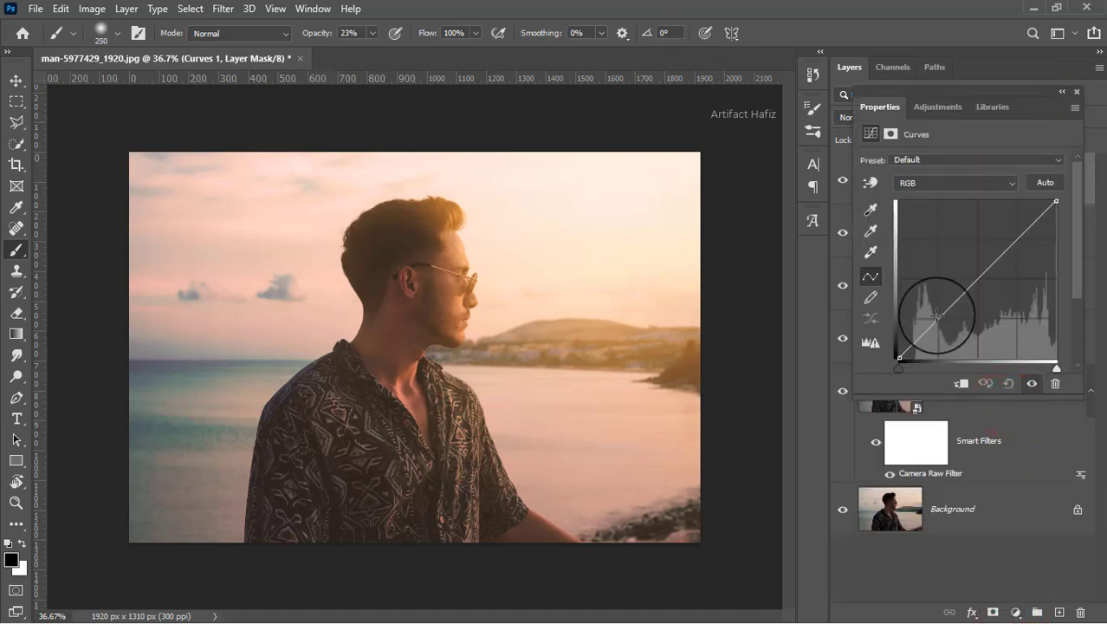
click(937, 319)
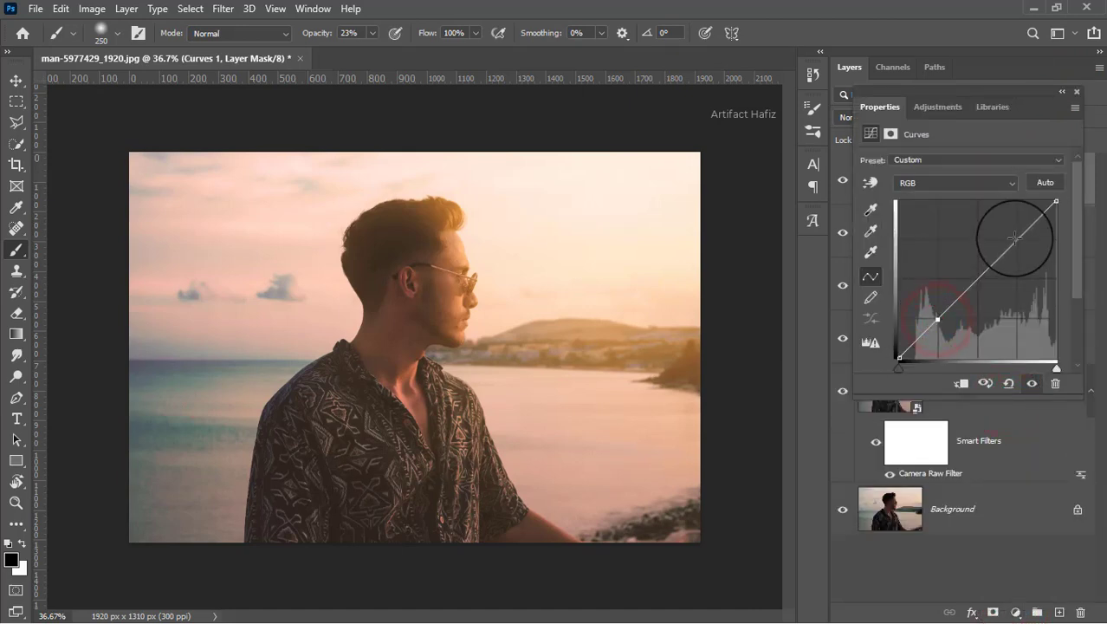
drag(1011, 236, 1028, 233)
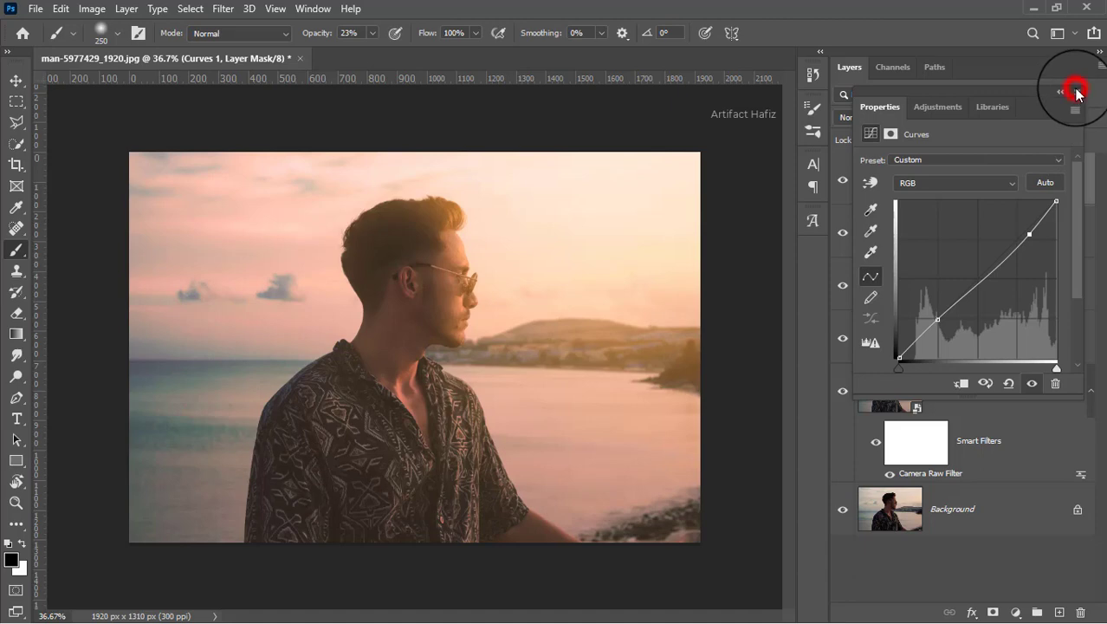
click(1077, 92)
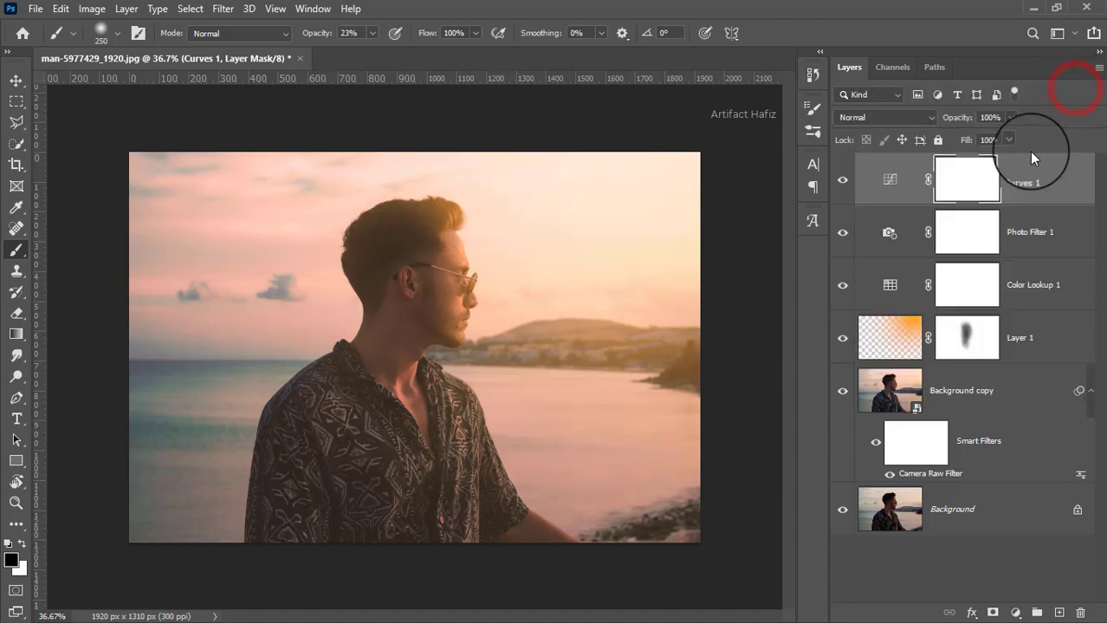
Step: Add a Levels adjustment layer and raise the black input level to 21
click(1011, 612)
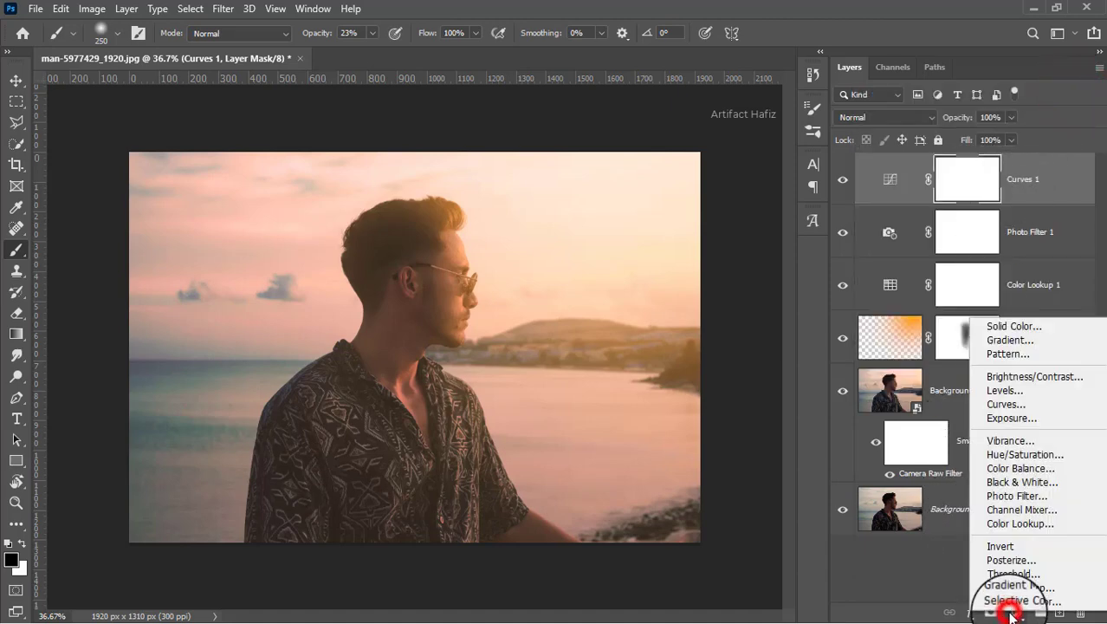
click(992, 399)
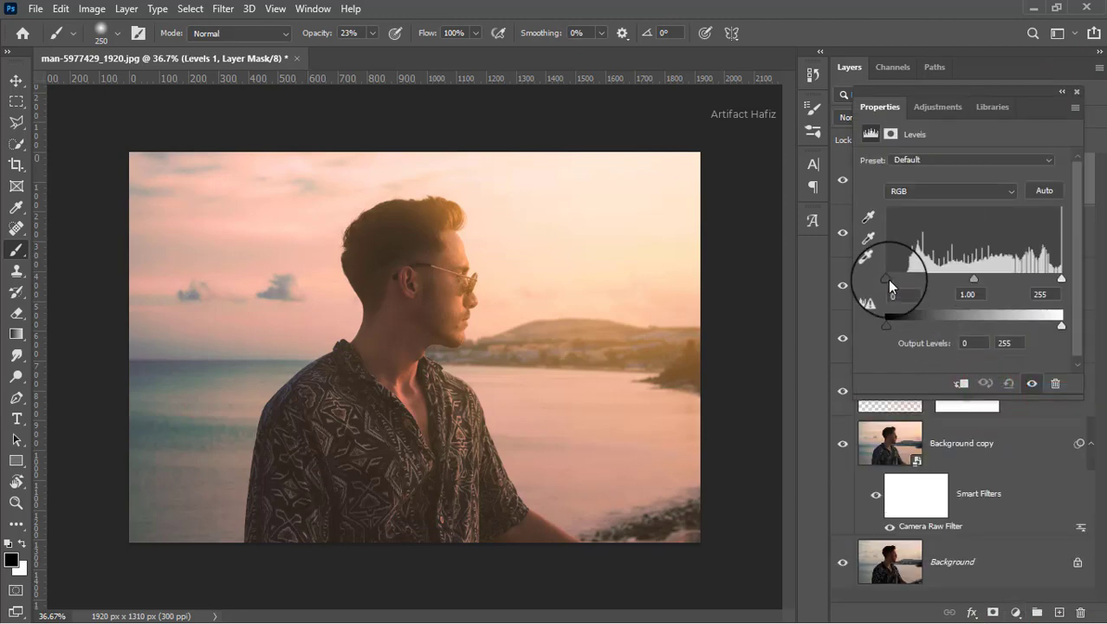
drag(888, 278, 905, 283)
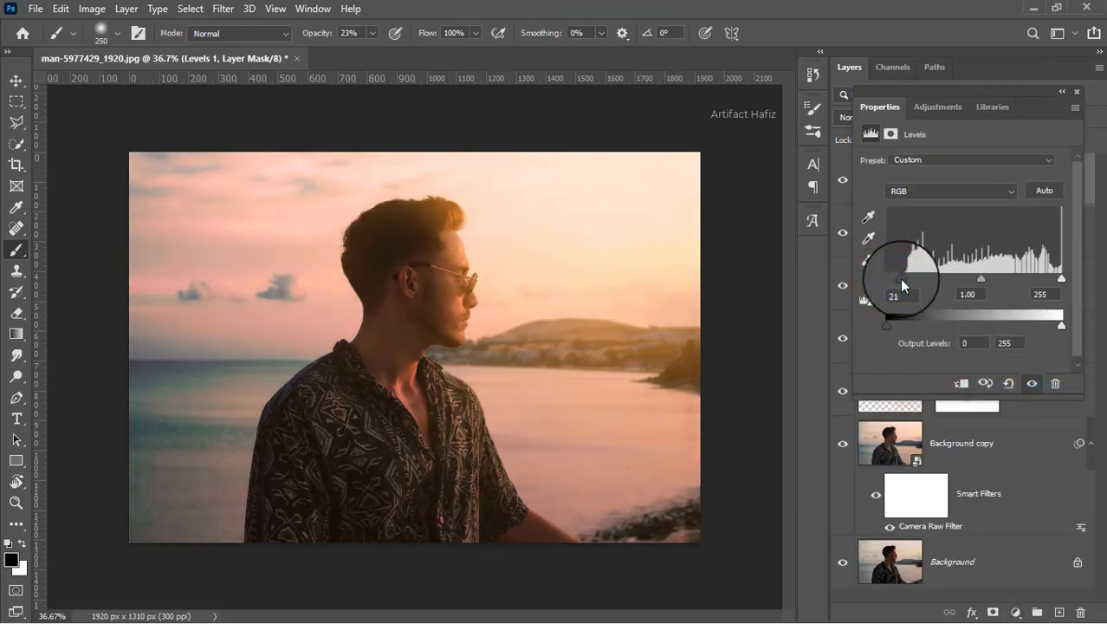
click(1076, 91)
Step: Stamp all visible layers into a new top layer and convert it for Smart Filters
key(ctrl+alt+shift+e)
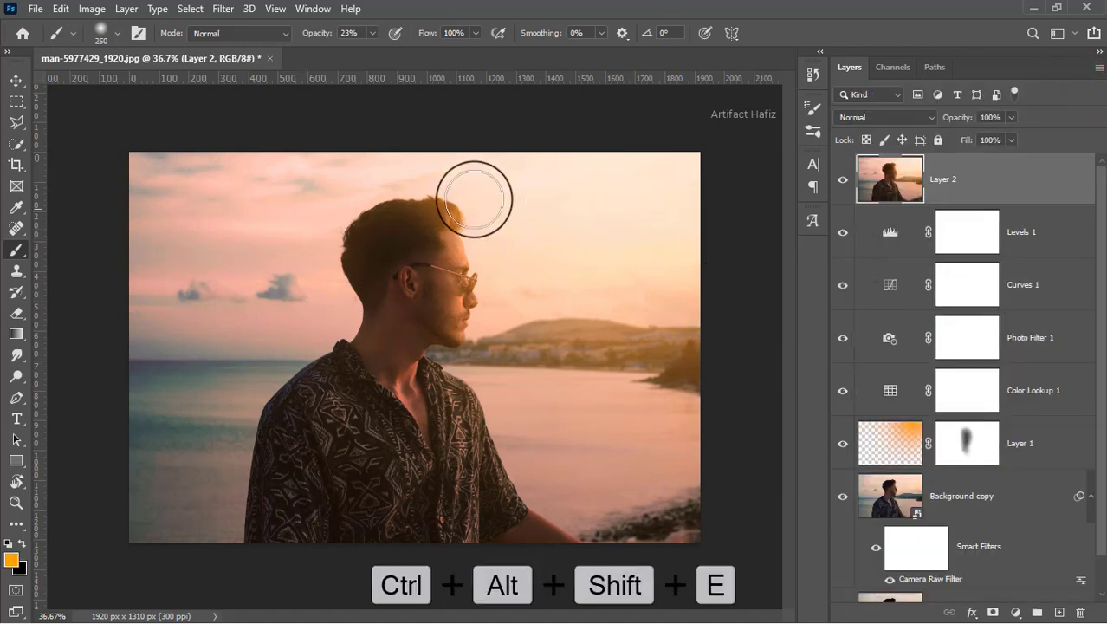
click(221, 8)
click(230, 43)
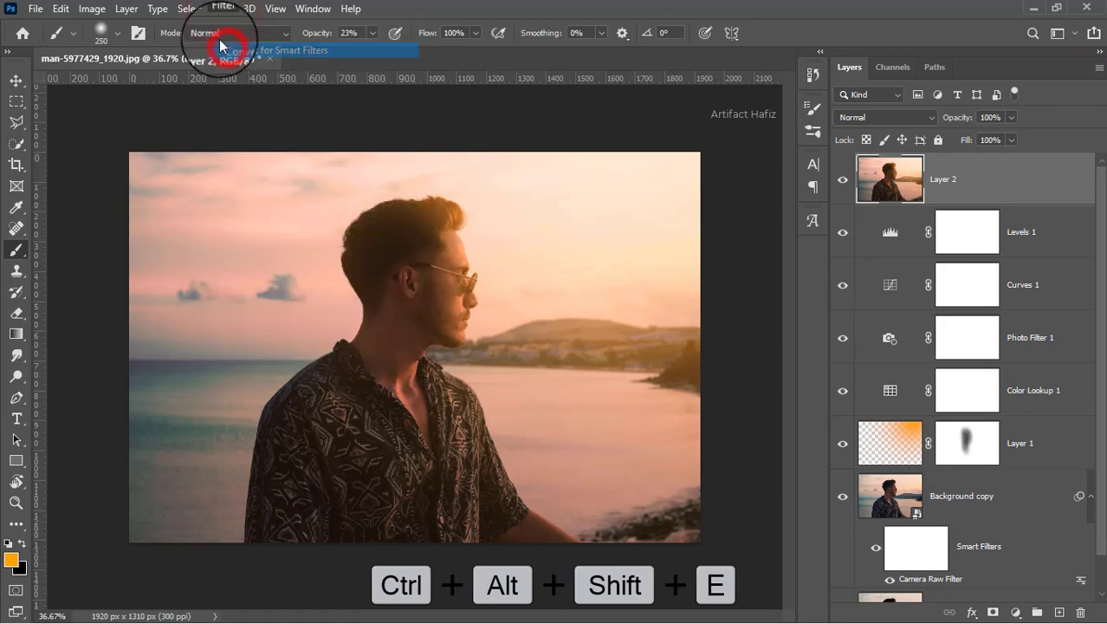
Step: Apply a Camera Raw Filter to the merged smart object with Noise Reduction set to 100
click(216, 10)
click(239, 129)
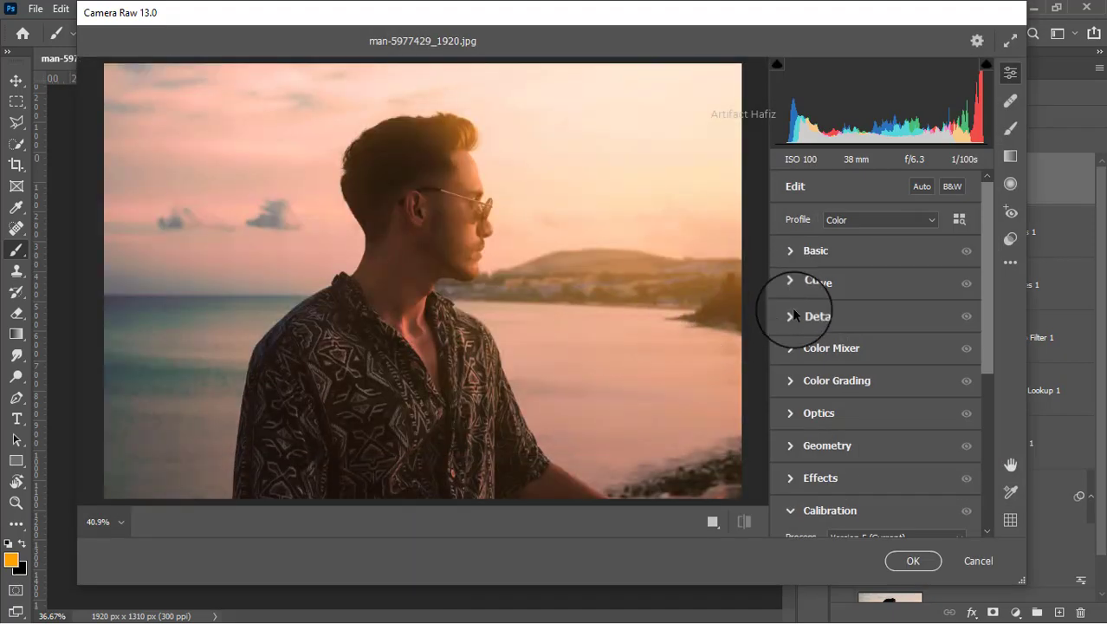
click(794, 318)
drag(787, 385, 979, 378)
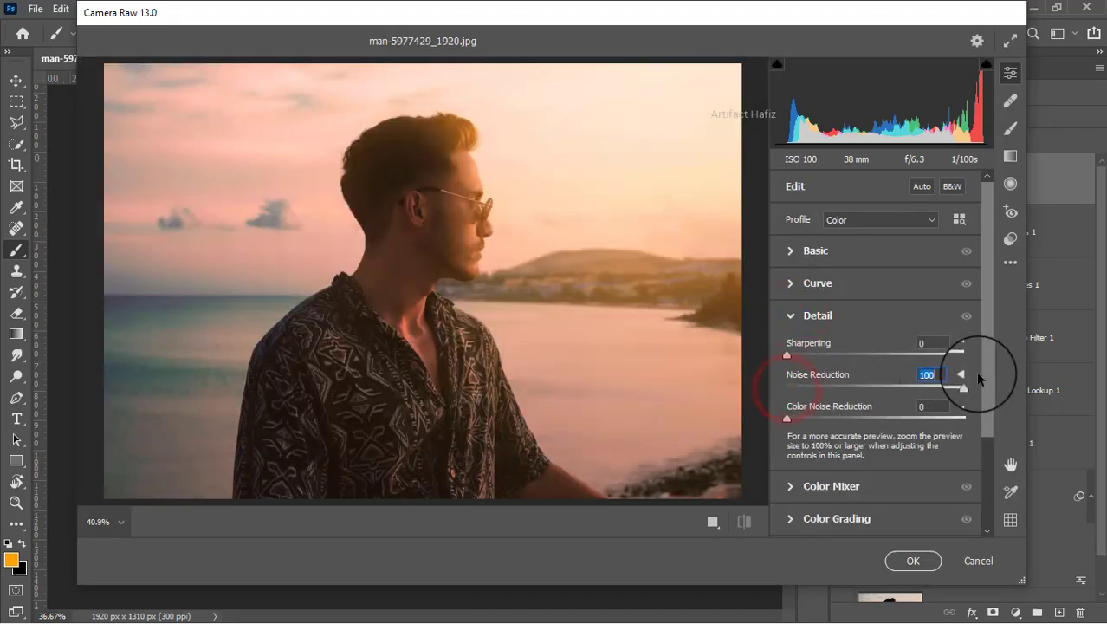
click(906, 561)
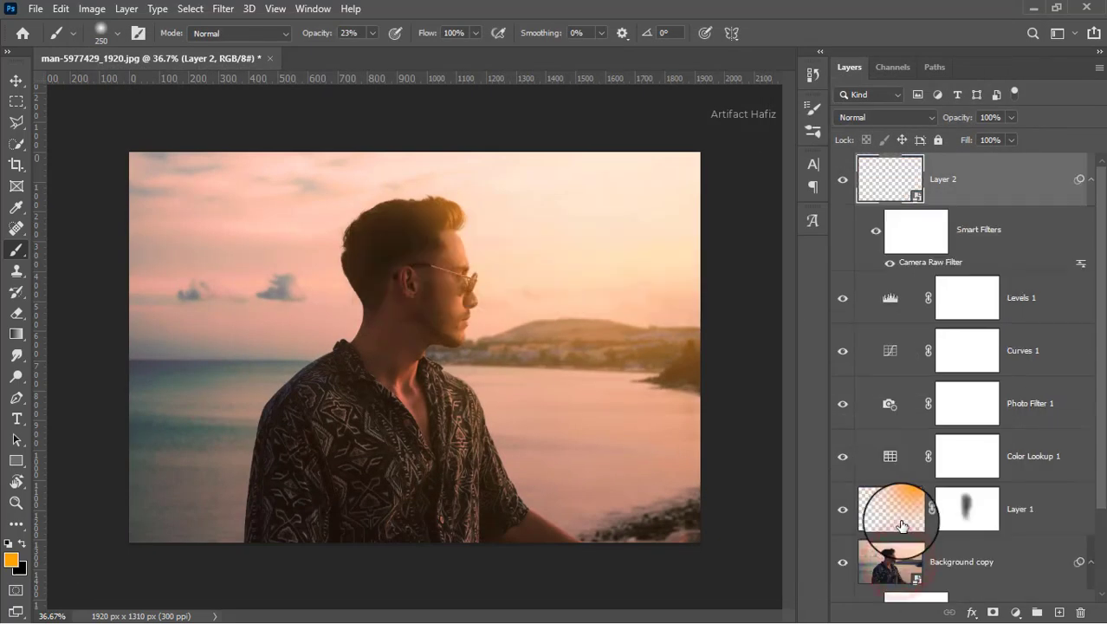
Step: Paint black at 100% brush opacity over the man on Layer 2's smart filter mask to exclude him from the noise reduction
click(919, 236)
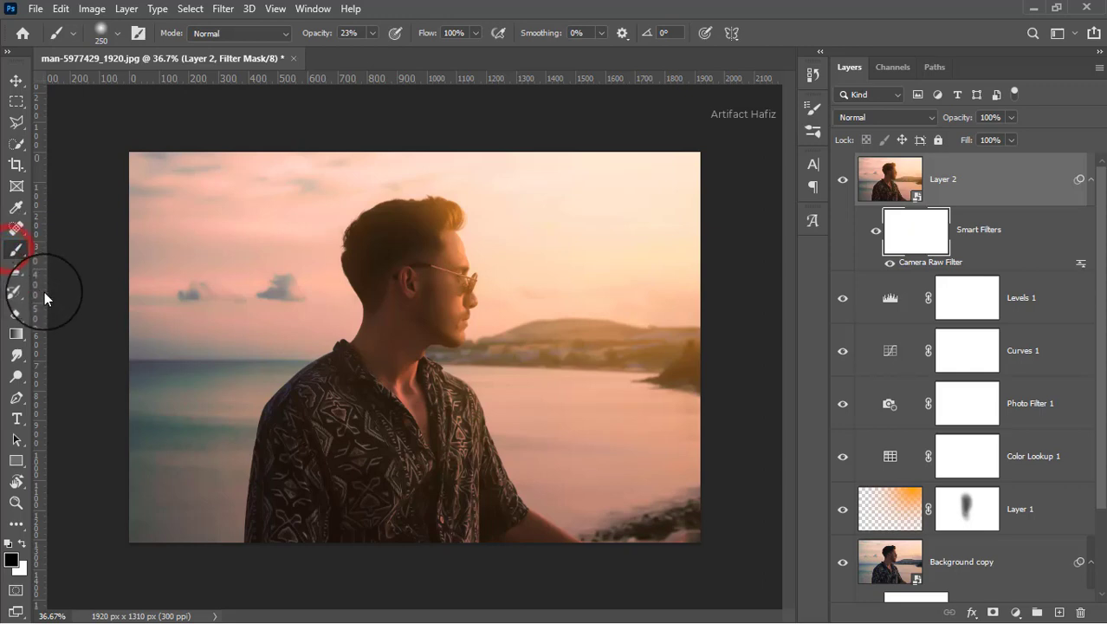
click(22, 544)
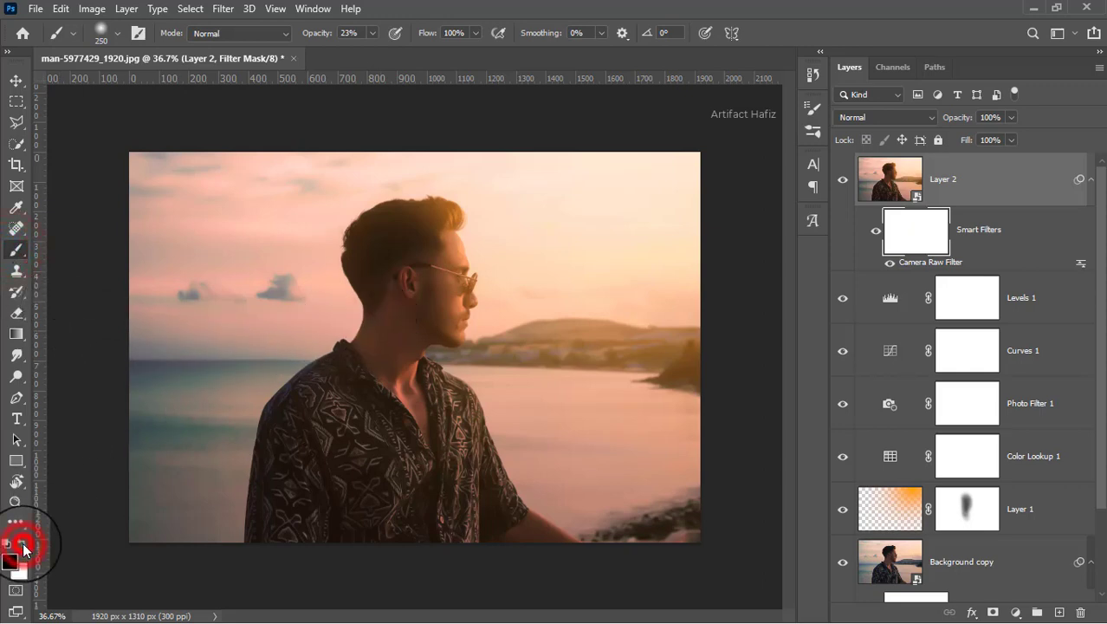
click(372, 33)
drag(374, 53, 434, 54)
mouse_move(403, 265)
mouse_down()
mouse_move(405, 314)
mouse_move(421, 255)
mouse_move(435, 335)
mouse_move(407, 262)
mouse_move(429, 253)
mouse_move(429, 327)
mouse_move(427, 246)
mouse_move(440, 281)
mouse_move(426, 275)
mouse_move(425, 324)
mouse_move(406, 300)
mouse_move(380, 374)
mouse_move(413, 494)
mouse_move(355, 427)
mouse_move(401, 525)
mouse_move(440, 434)
mouse_move(448, 457)
mouse_move(428, 498)
mouse_move(450, 446)
mouse_move(423, 535)
mouse_move(348, 476)
mouse_move(355, 501)
mouse_move(348, 391)
mouse_up()
mouse_move(385, 243)
mouse_down()
mouse_move(371, 264)
mouse_move(376, 249)
mouse_up()
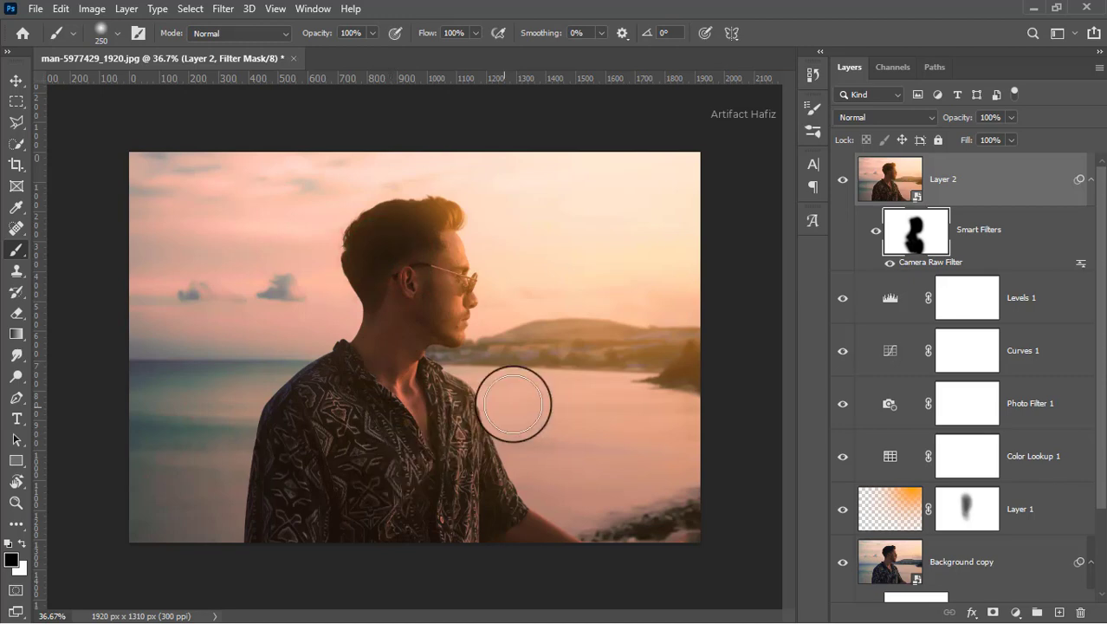
Step: Stamp the visible layers into a new layer above Layer 2 and convert it for Smart Filters
click(980, 190)
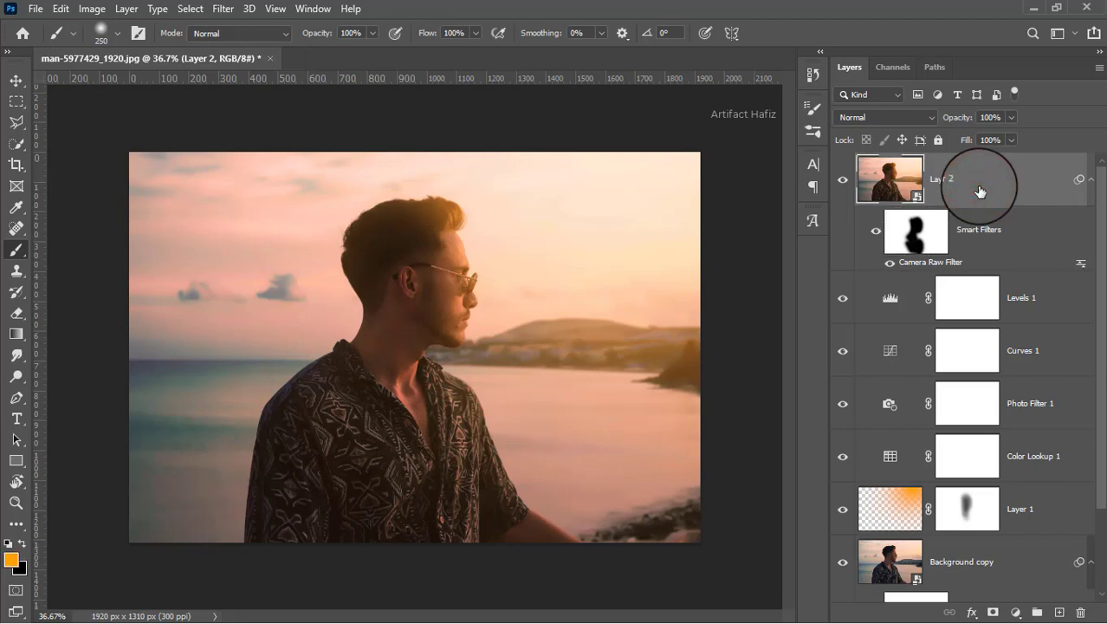
key(ctrl+alt+shift+e)
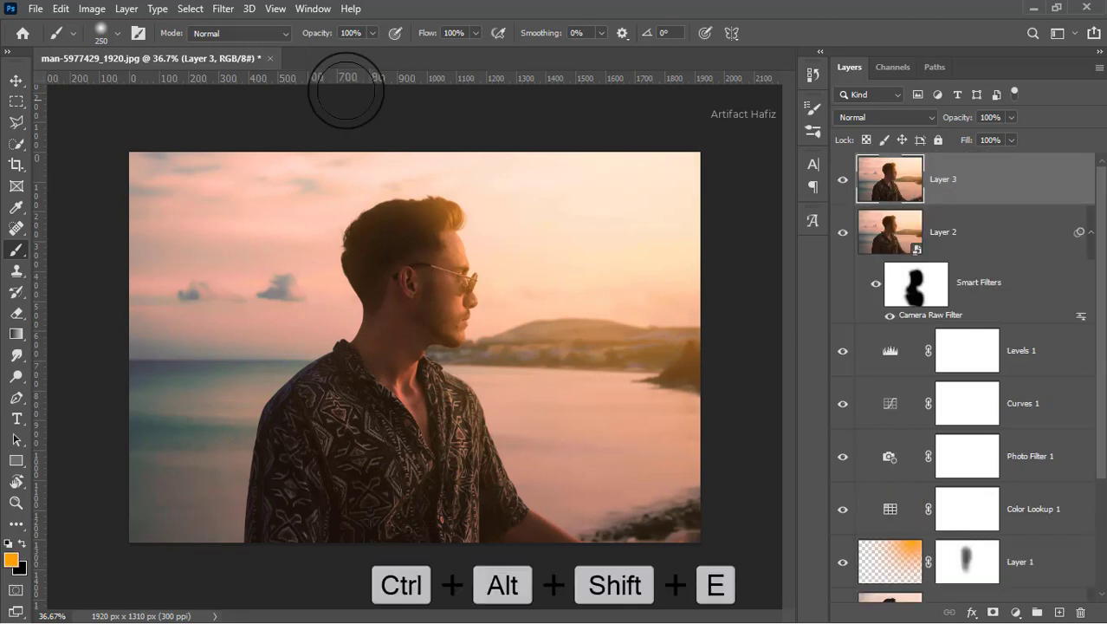
click(219, 10)
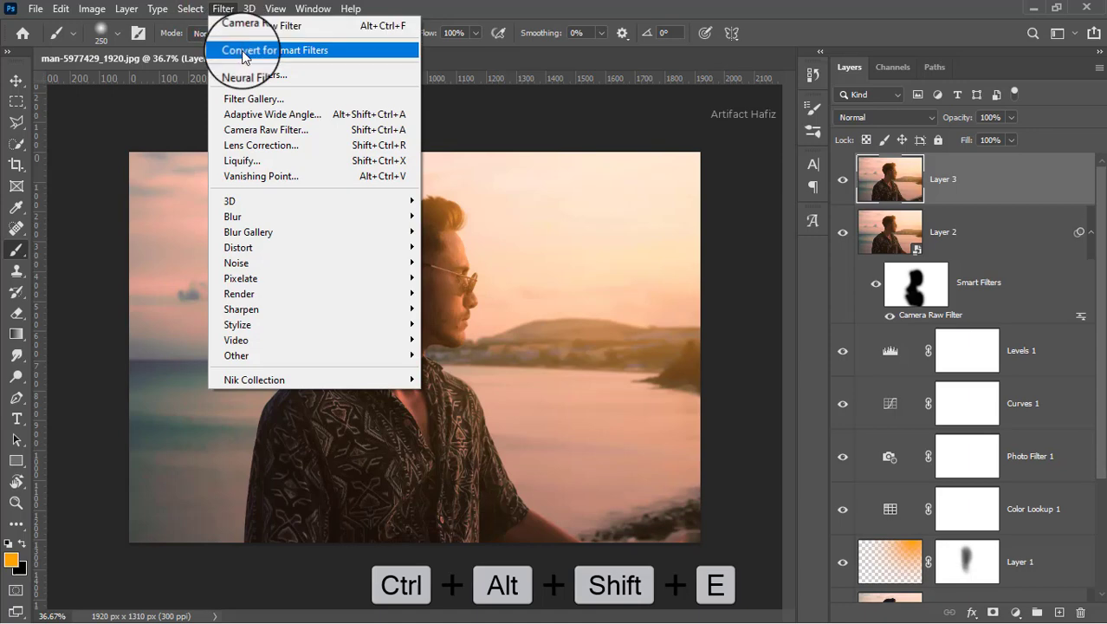
click(238, 49)
Step: Apply a Camera Raw Filter to the new top layer with Temperature +2, Tint -3 and Exposure -0.30
click(221, 10)
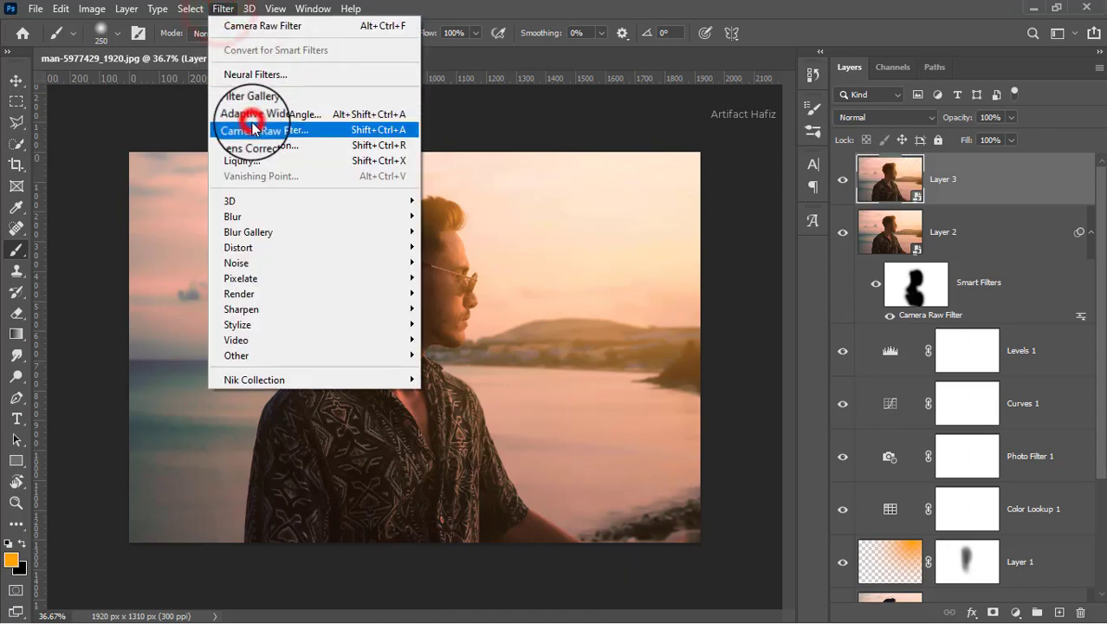
click(258, 130)
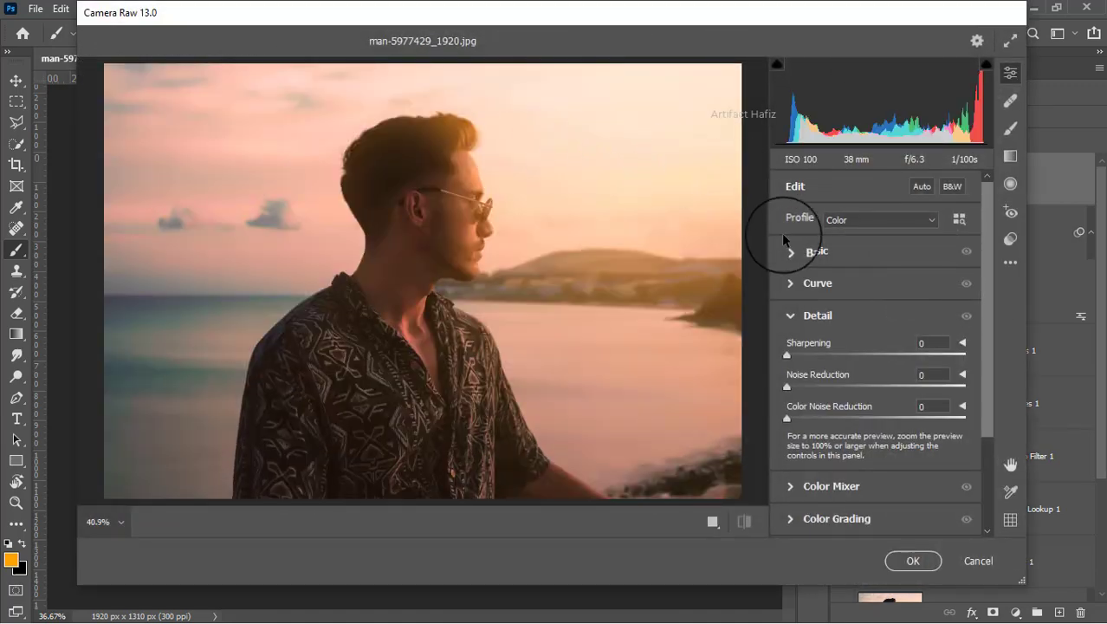
click(787, 247)
drag(877, 250, 878, 256)
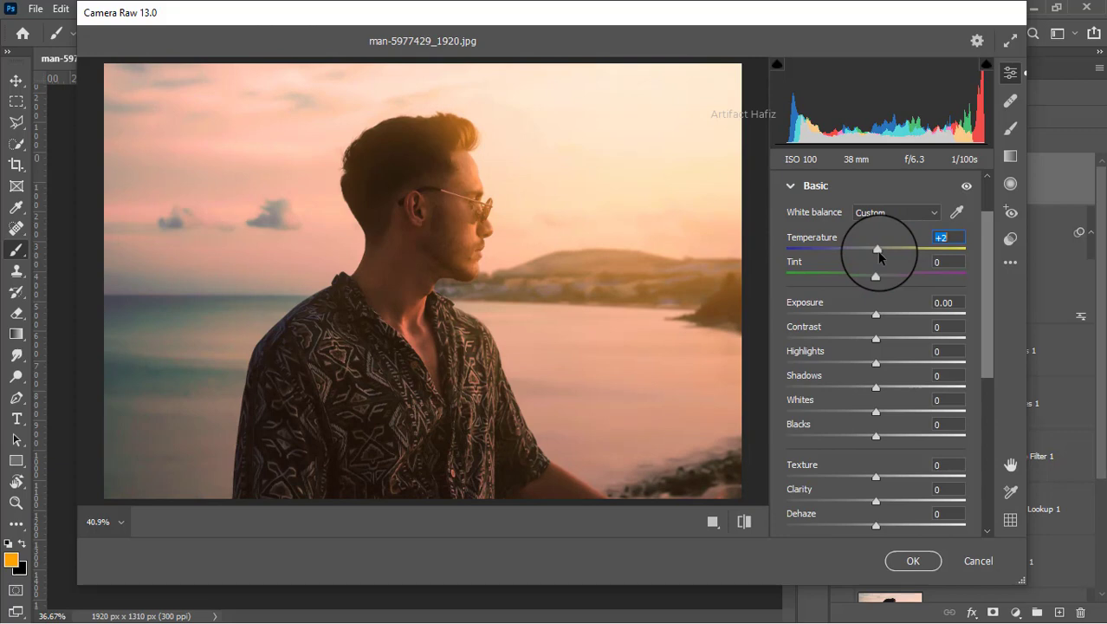
scroll(876, 262, down, 5)
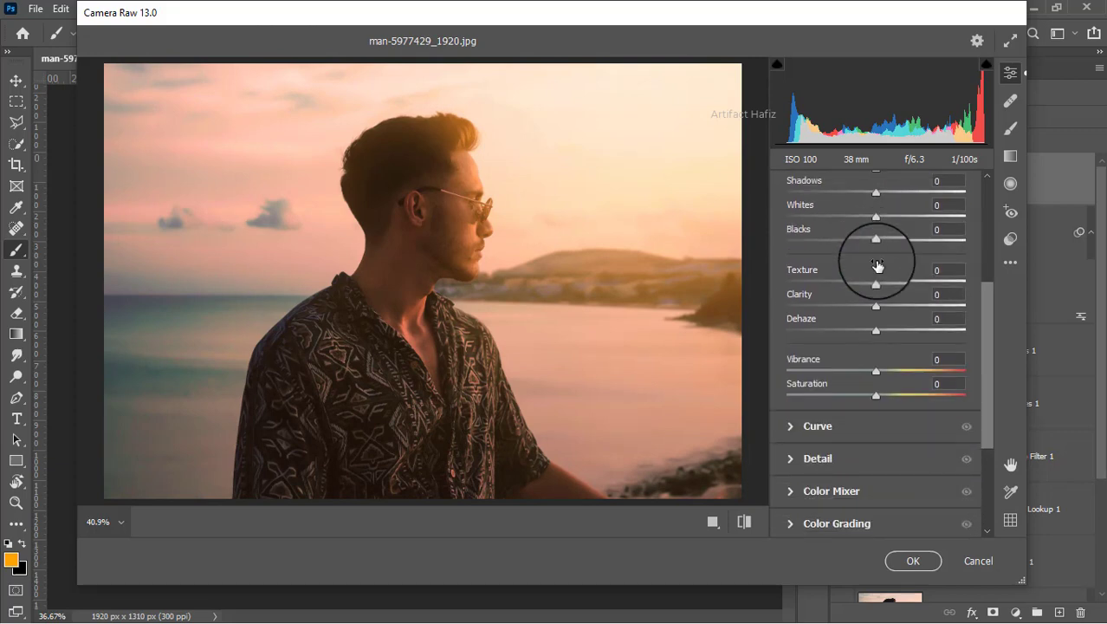
scroll(880, 379, up, 5)
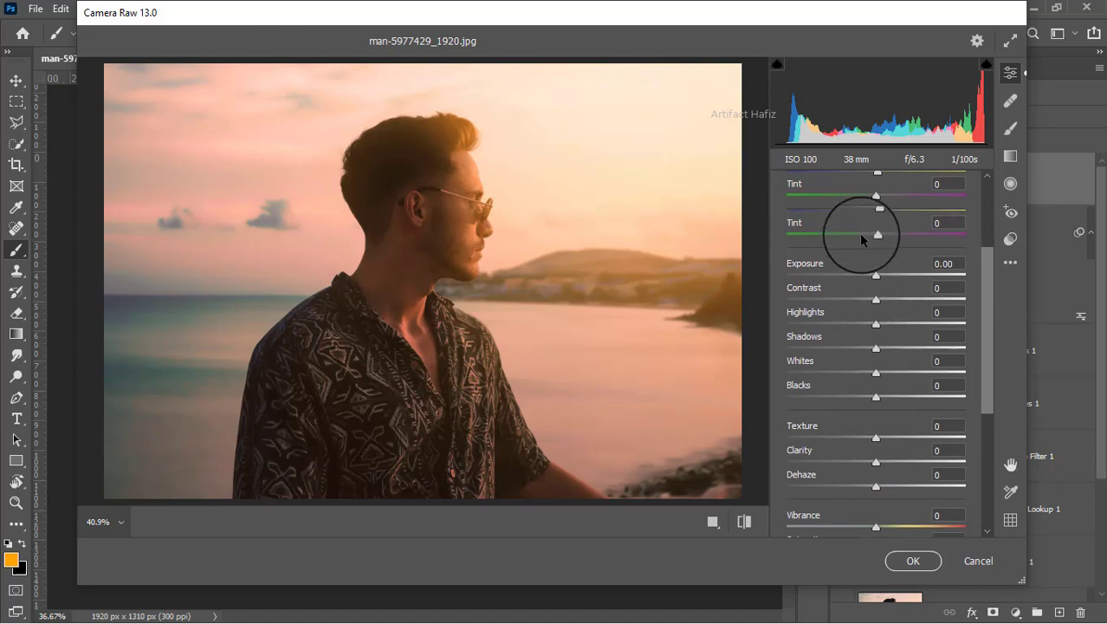
drag(877, 274, 871, 277)
mouse_move(874, 235)
mouse_down()
mouse_move(898, 235)
mouse_move(868, 242)
mouse_move(906, 249)
mouse_move(854, 249)
mouse_move(871, 251)
mouse_up()
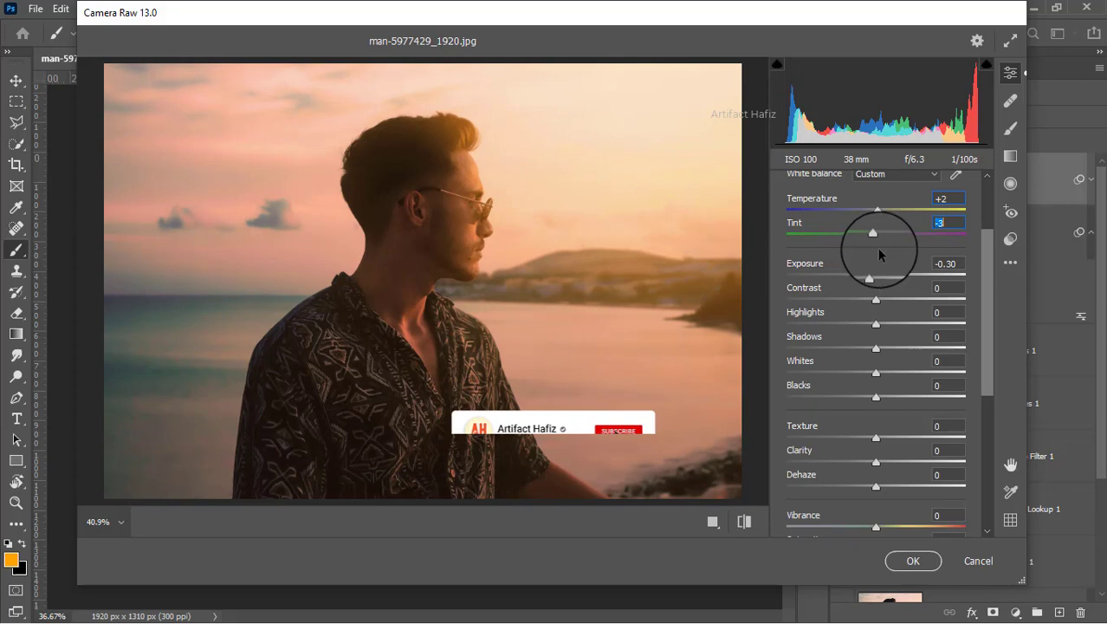
scroll(879, 253, down, 10)
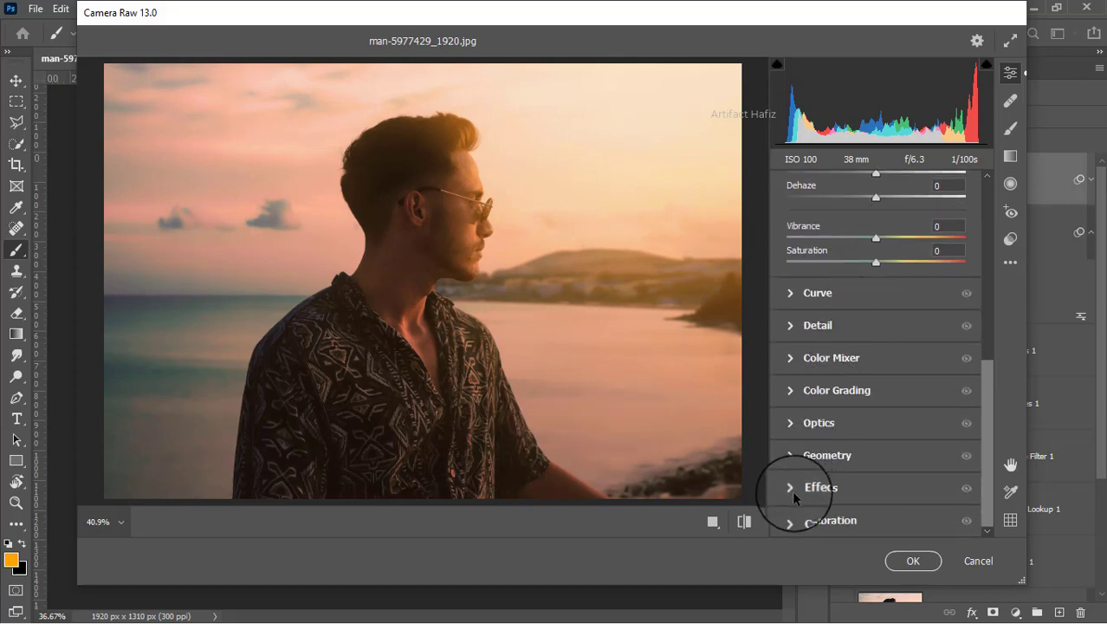
click(909, 560)
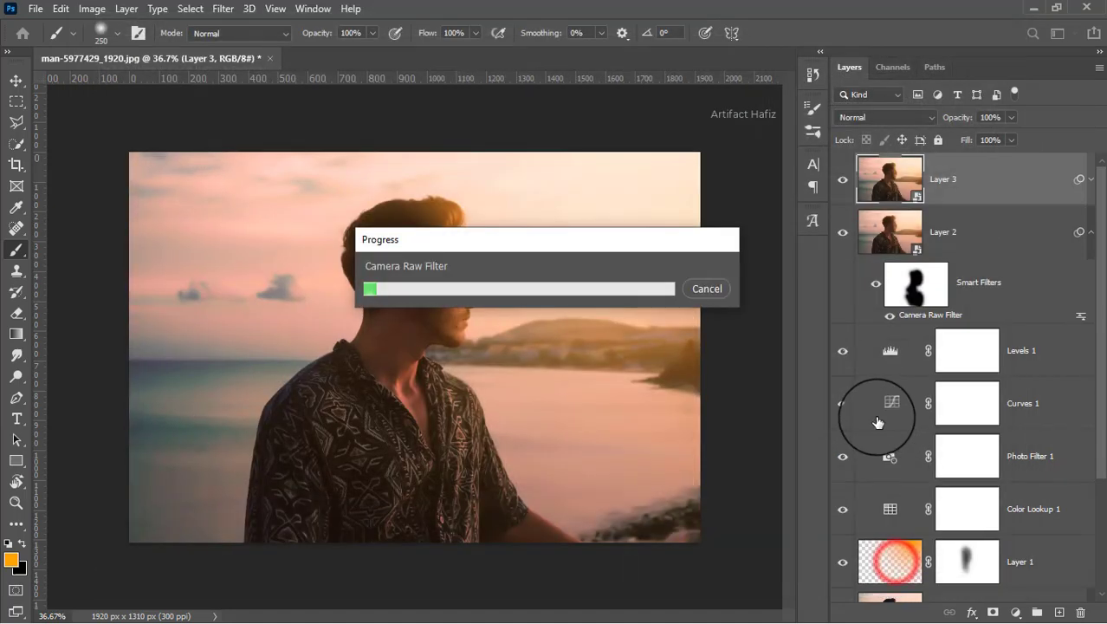
Step: Compare the original photo with the finished grade by toggling the visibility of all layers except Background
scroll(882, 407, down, 5)
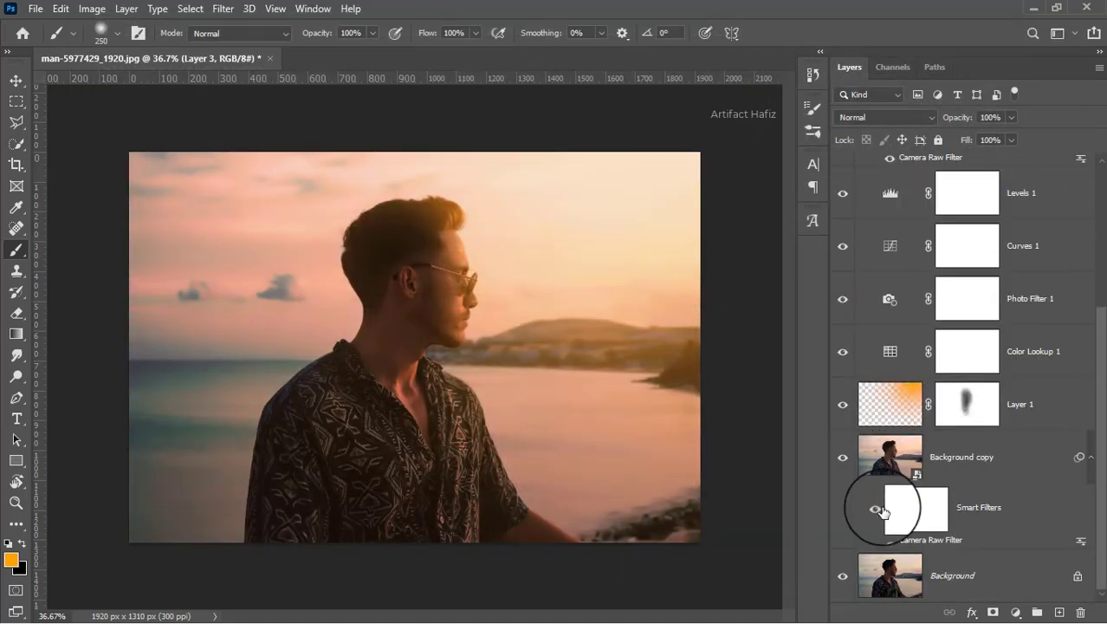
alt+click(844, 581)
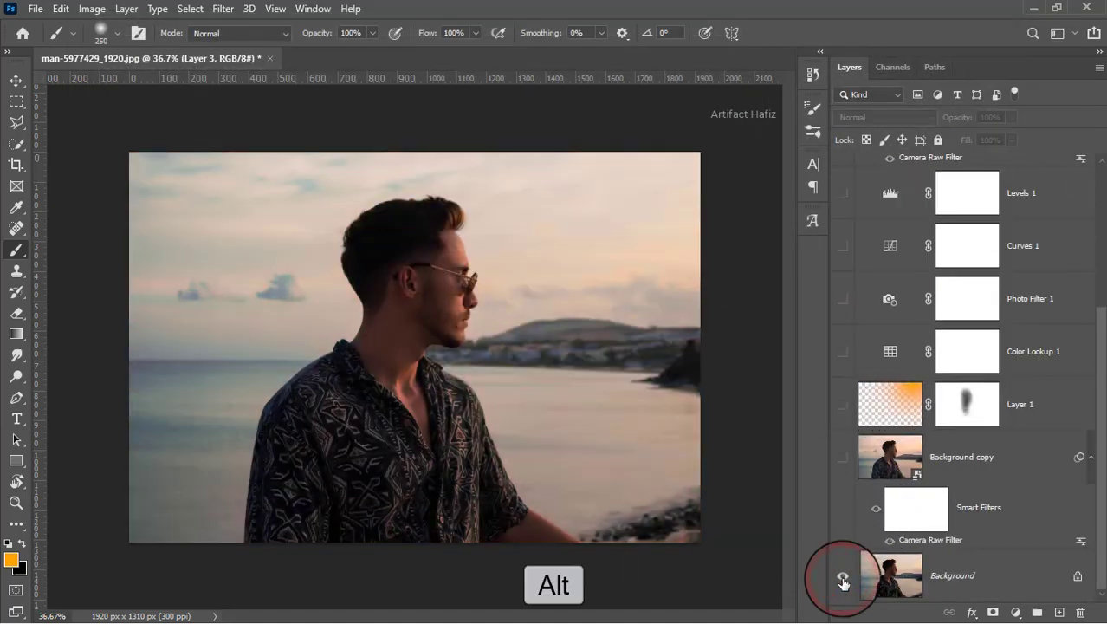
alt+click(844, 581)
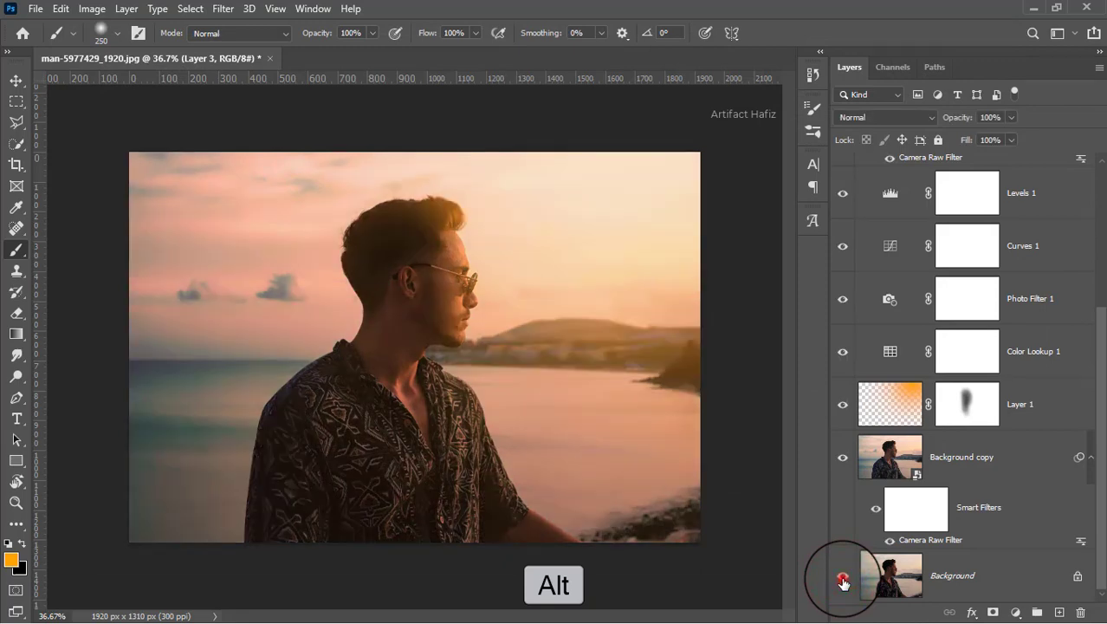
alt+click(843, 580)
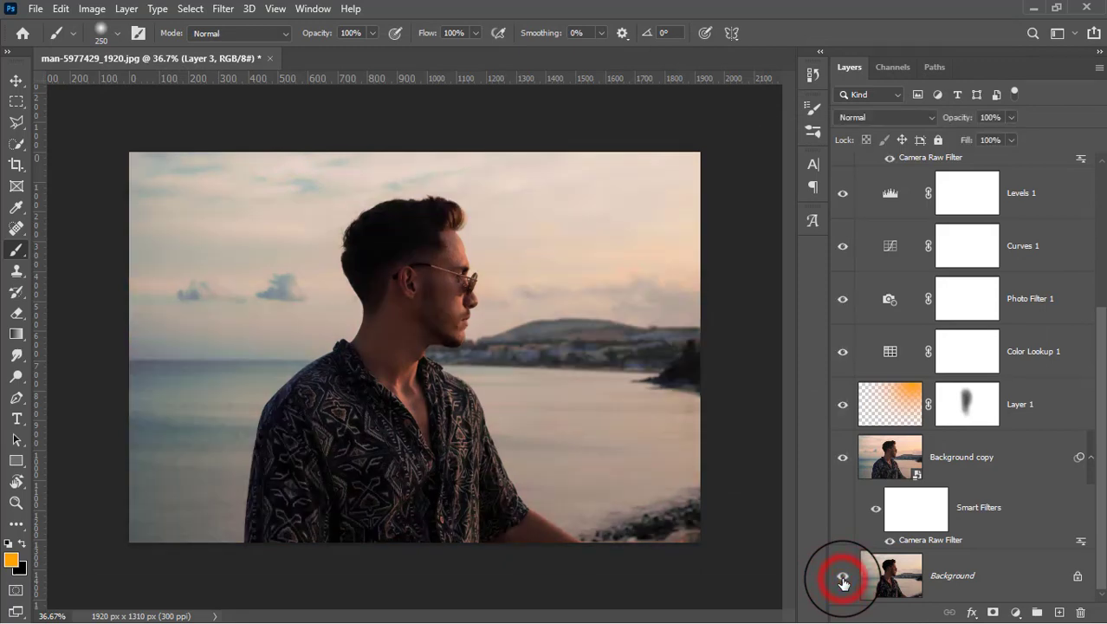
alt+click(843, 580)
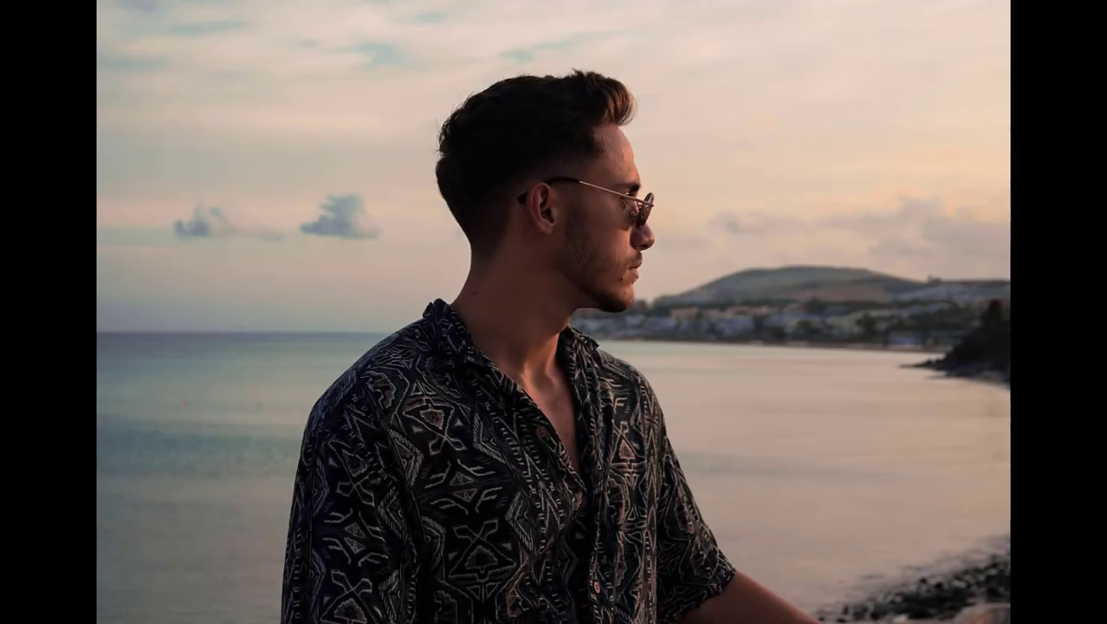